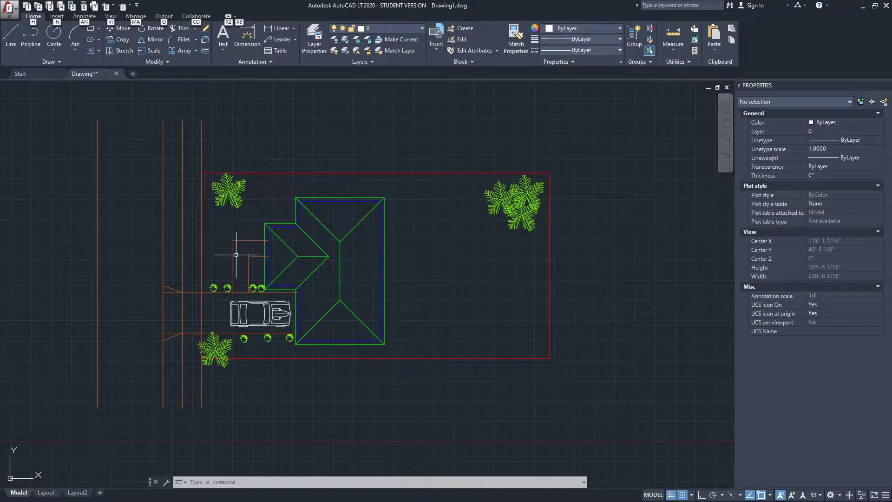
Examine the site plan's house walls, roof lines, property boundary, driveway and road up close and as a whole.
scroll(285, 242, up, 1)
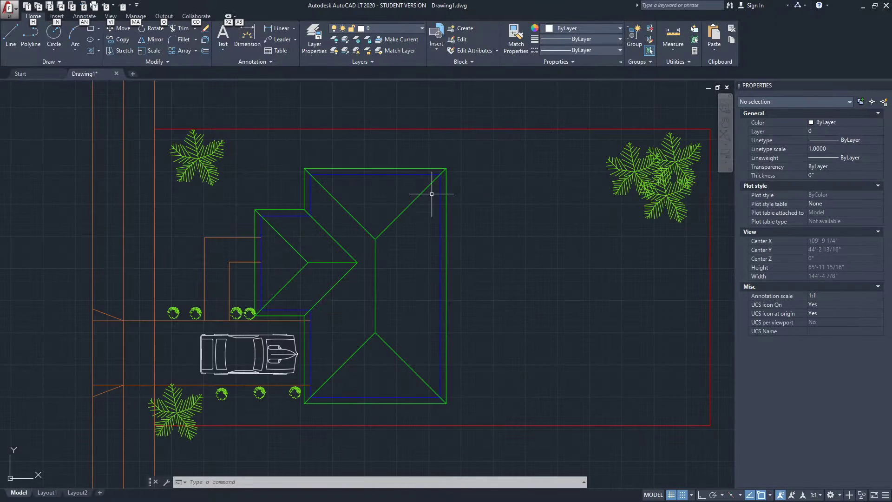
scroll(424, 193, up, 1)
scroll(321, 199, down, 1)
scroll(378, 183, up, 1)
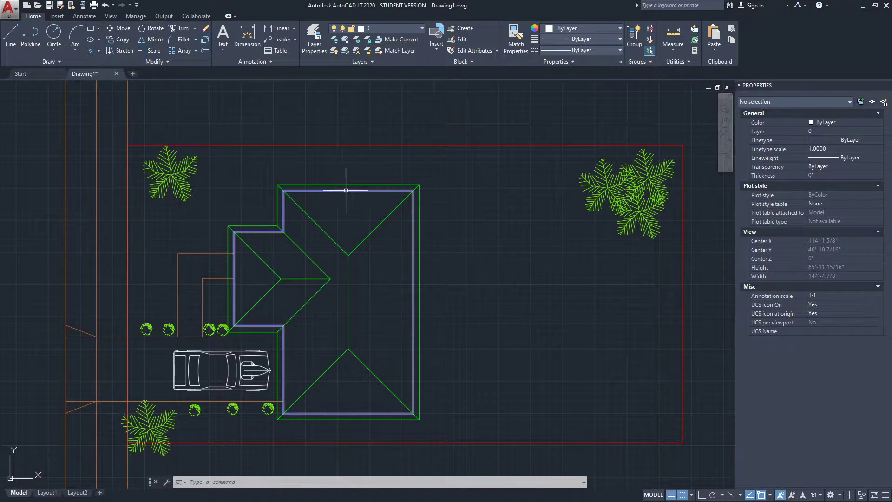
scroll(321, 218, up, 1)
scroll(408, 179, down, 1)
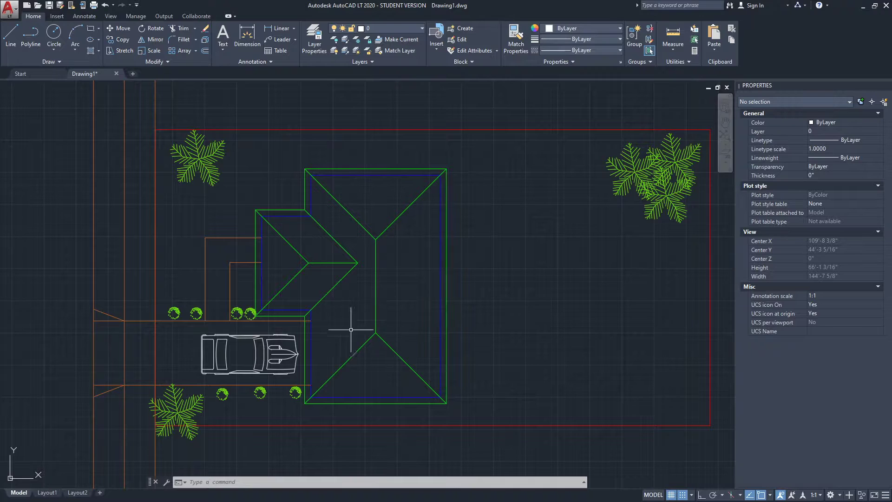
scroll(373, 185, up, 2)
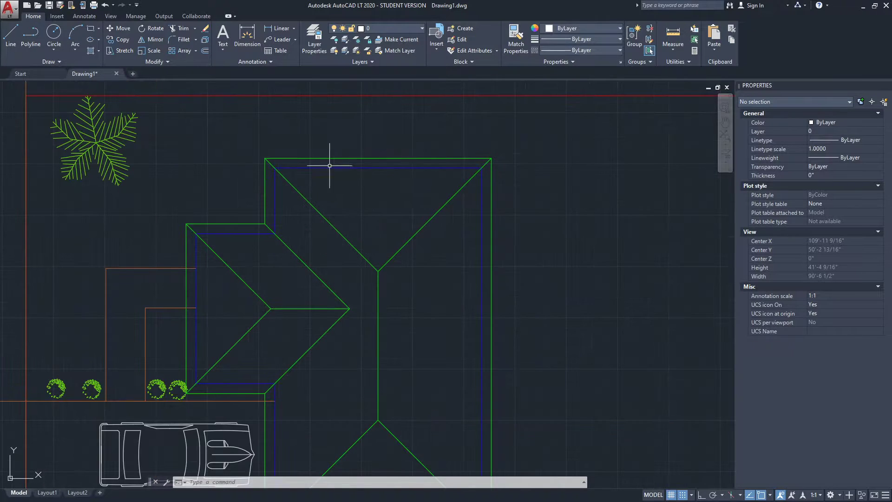
scroll(306, 181, down, 2)
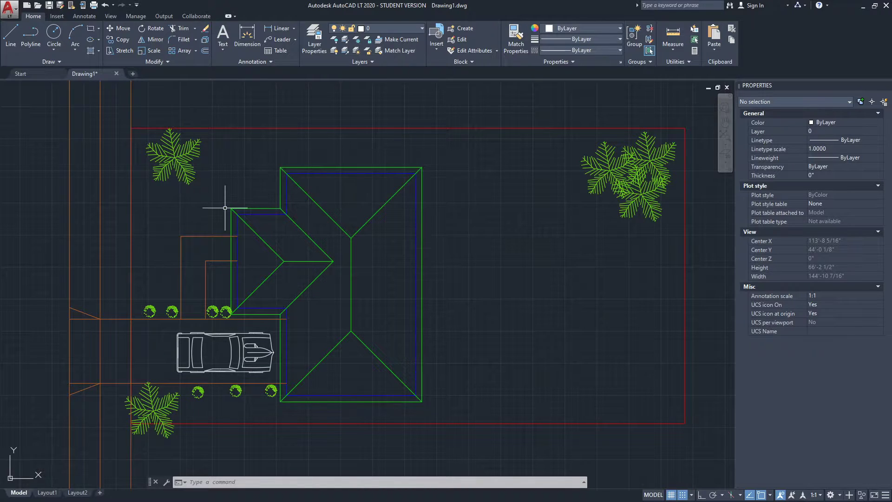
scroll(233, 200, down, 2)
middle_drag(233, 204, 227, 244)
scroll(289, 209, up, 2)
middle_drag(289, 209, 293, 153)
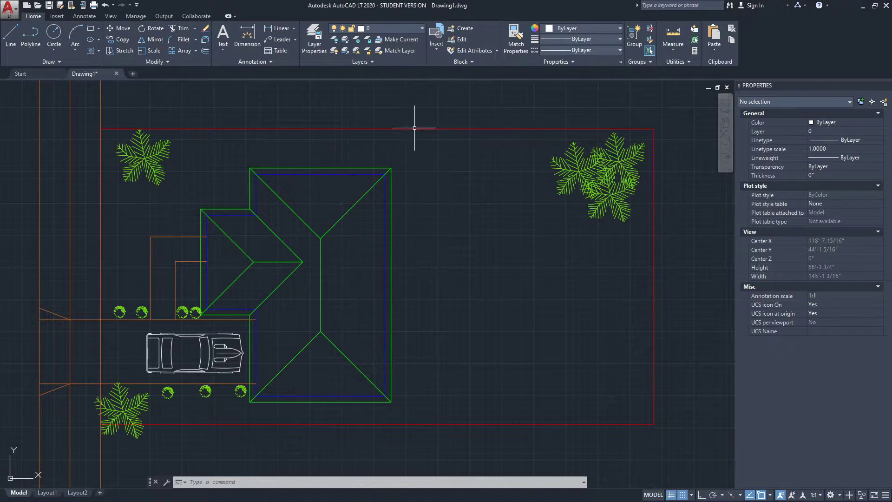
scroll(415, 129, up, 5)
scroll(494, 135, down, 3)
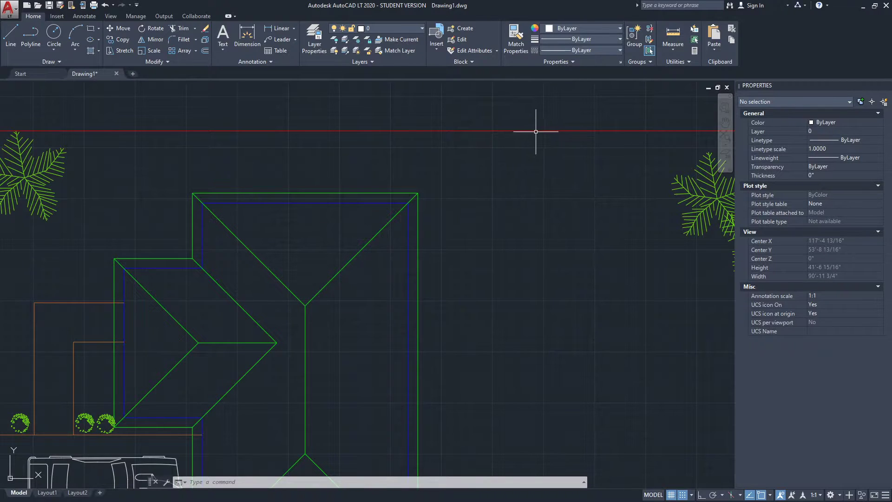
scroll(407, 137, down, 3)
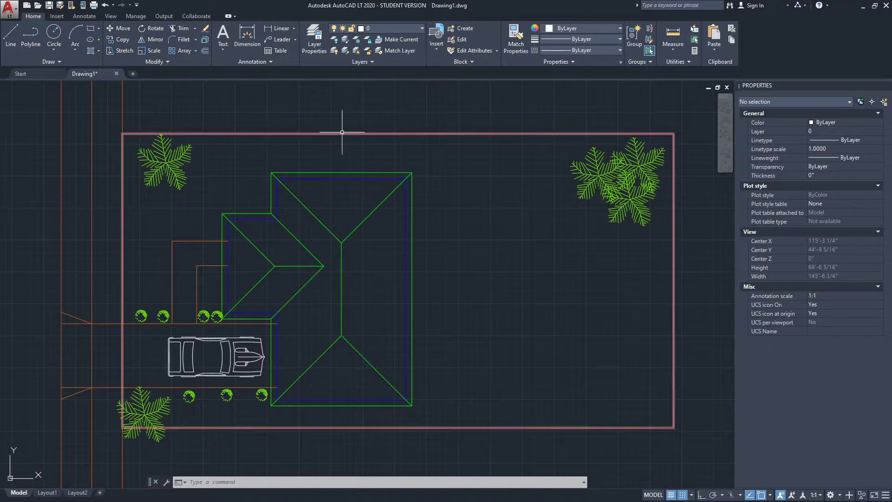
scroll(335, 194, down, 2)
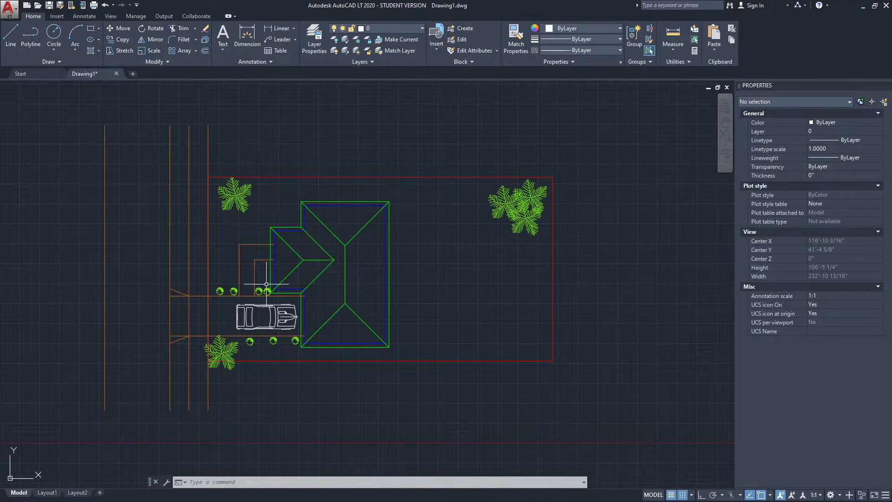
scroll(266, 284, up, 2)
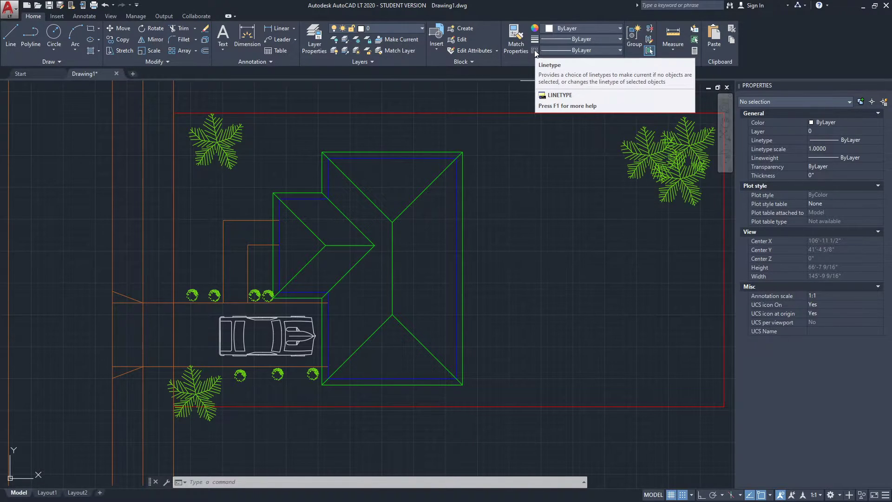
Open the list of linetypes available for loading and enlarge its window to show more entries.
click(618, 51)
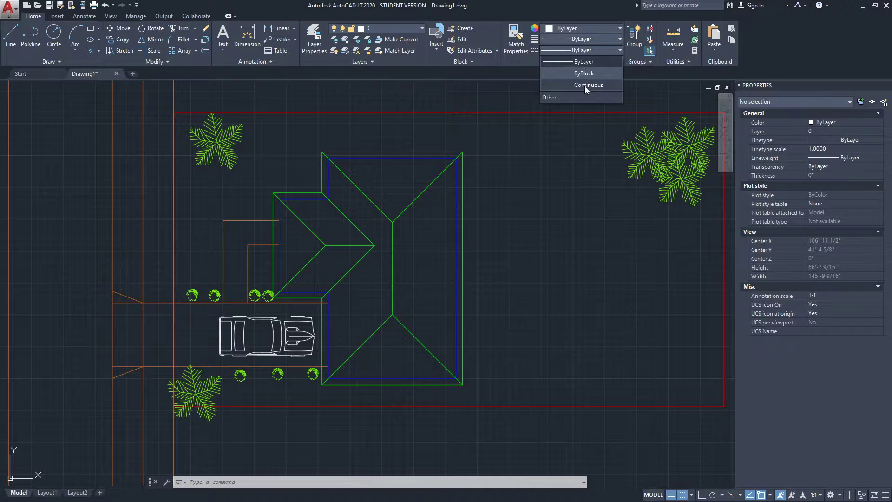
click(561, 99)
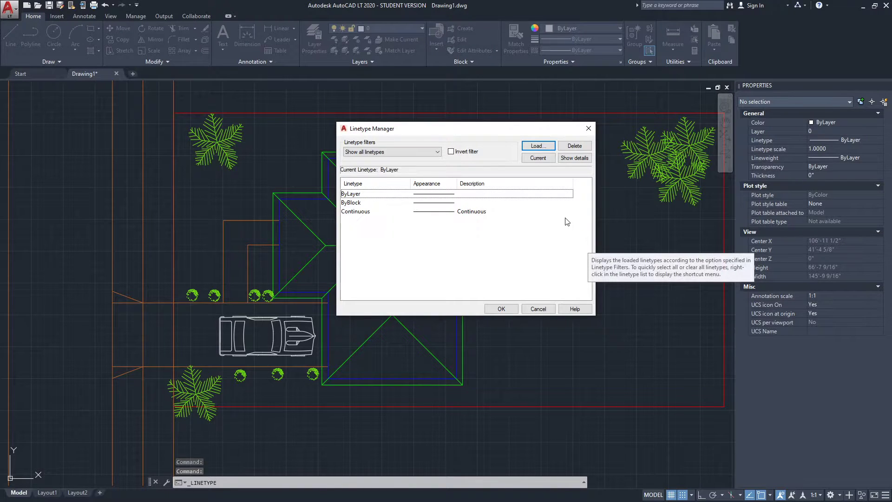
click(538, 145)
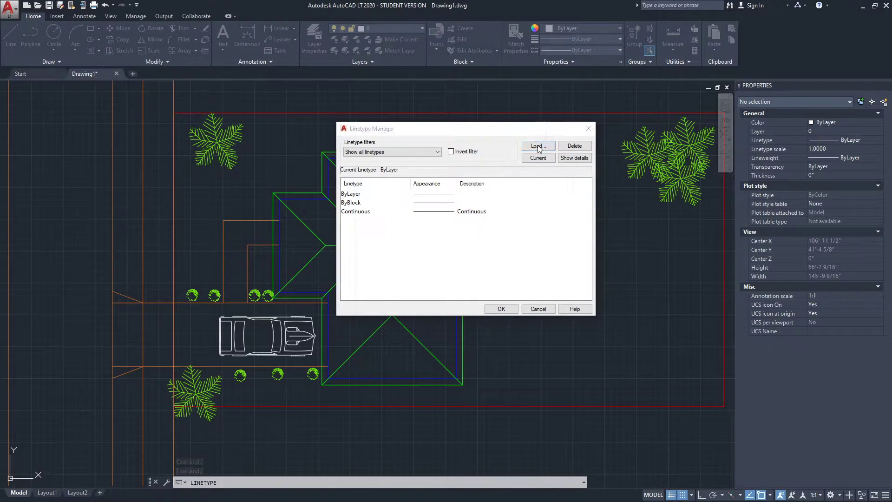
drag(472, 97, 227, 57)
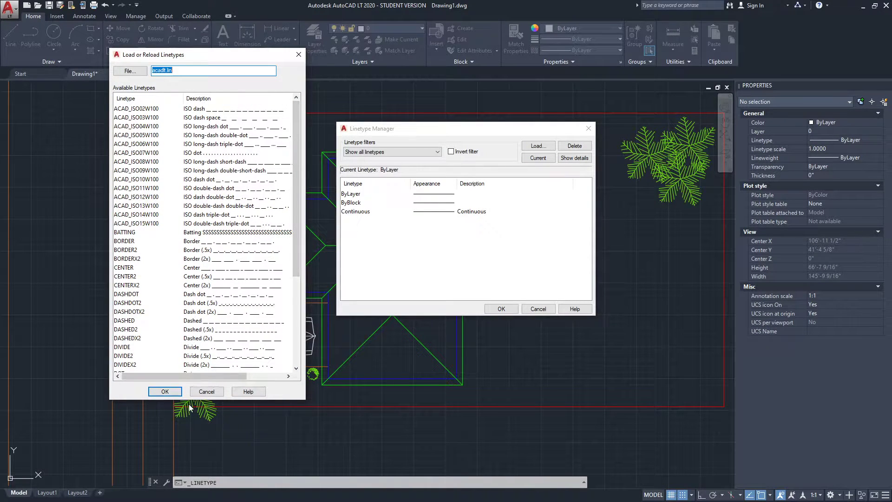
mouse_move(189, 398)
mouse_down()
mouse_move(198, 130)
mouse_move(202, 158)
mouse_up()
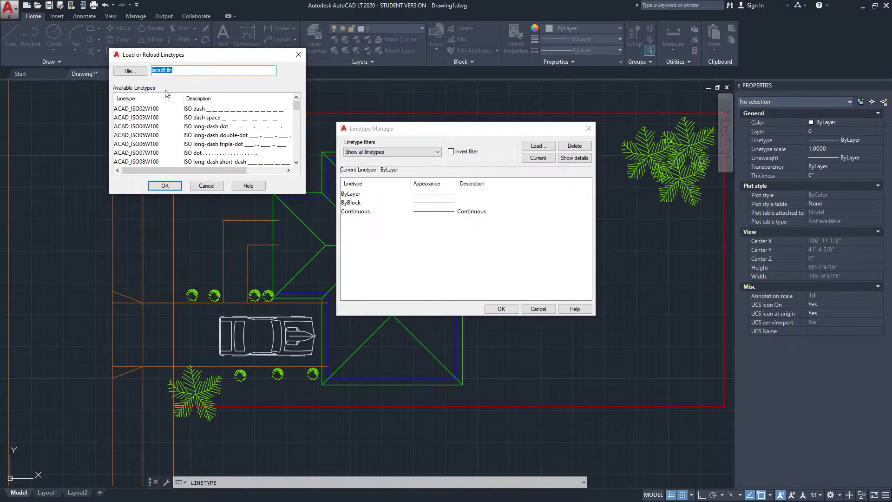
drag(209, 196, 217, 456)
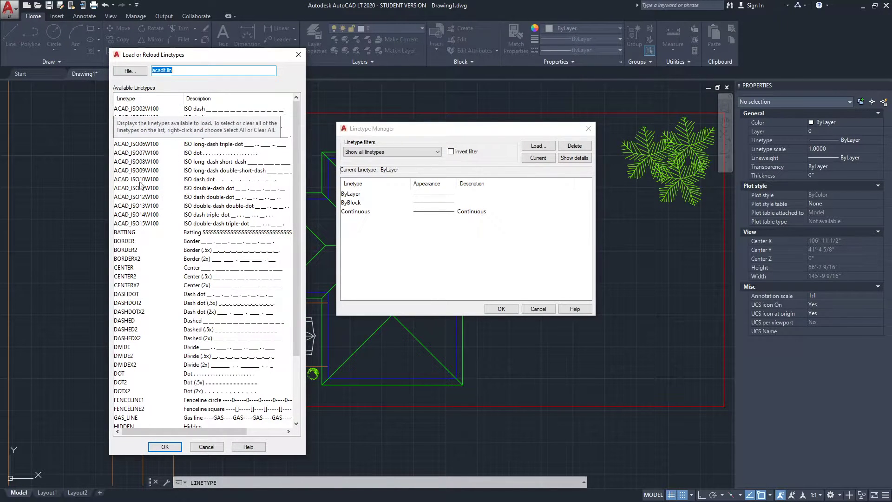
Load the DASHED linetype into the drawing and accept the linetype settings.
click(135, 110)
click(134, 224)
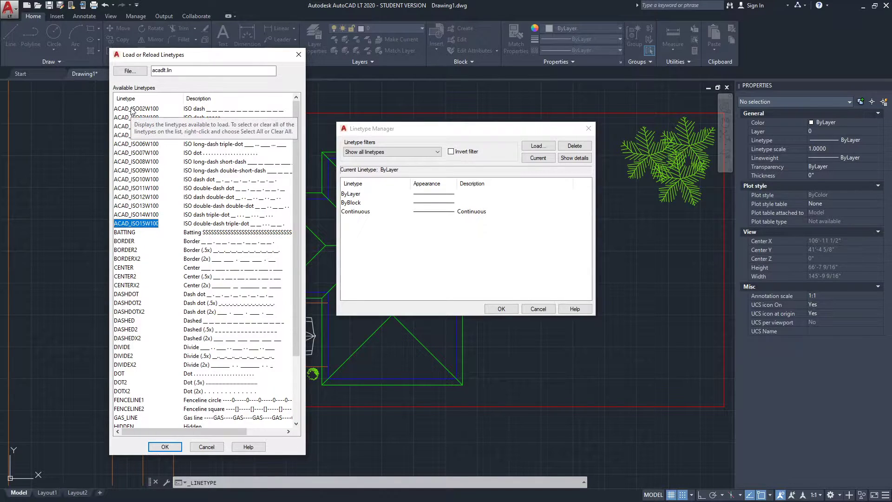
scroll(132, 114, down, 3)
click(126, 153)
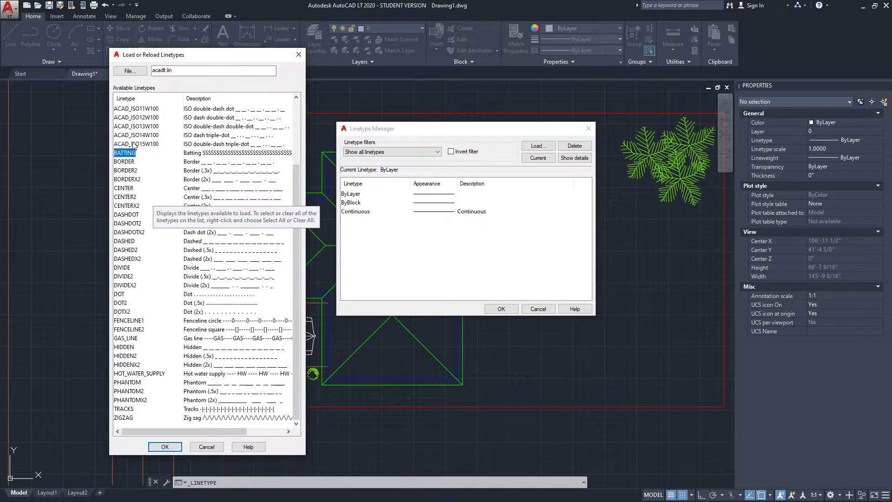
click(132, 242)
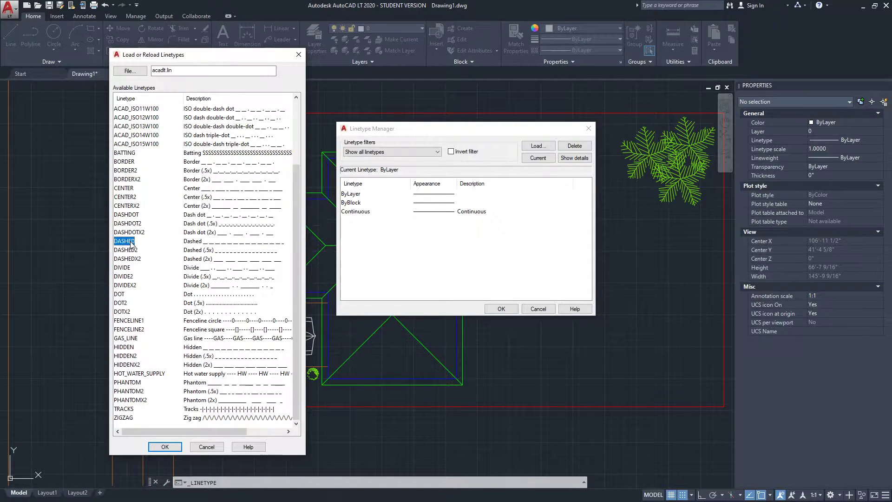
click(164, 446)
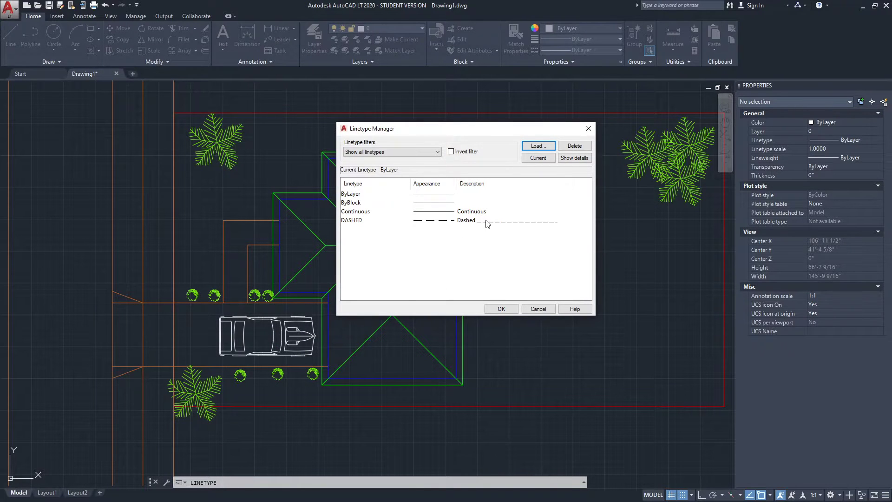
click(501, 309)
Assign the DASHED linetype to the blue house wall polyline inside the roof outline.
middle_drag(488, 263, 424, 274)
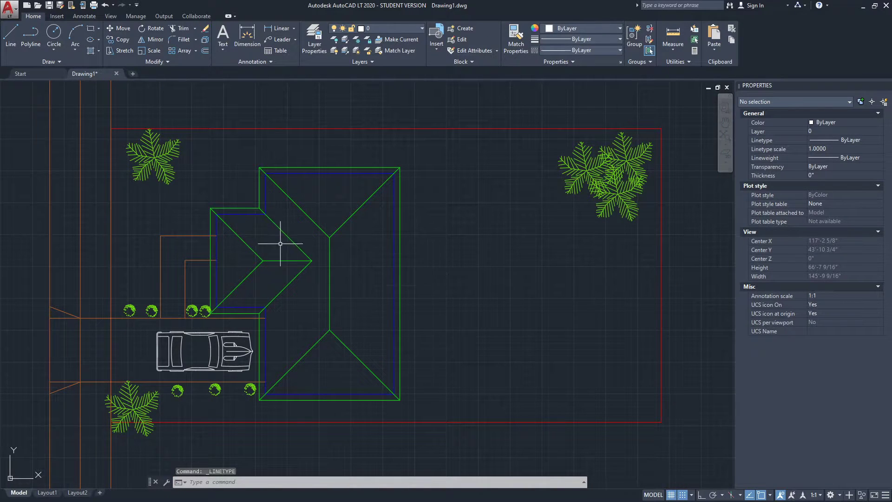
middle_drag(311, 205, 321, 185)
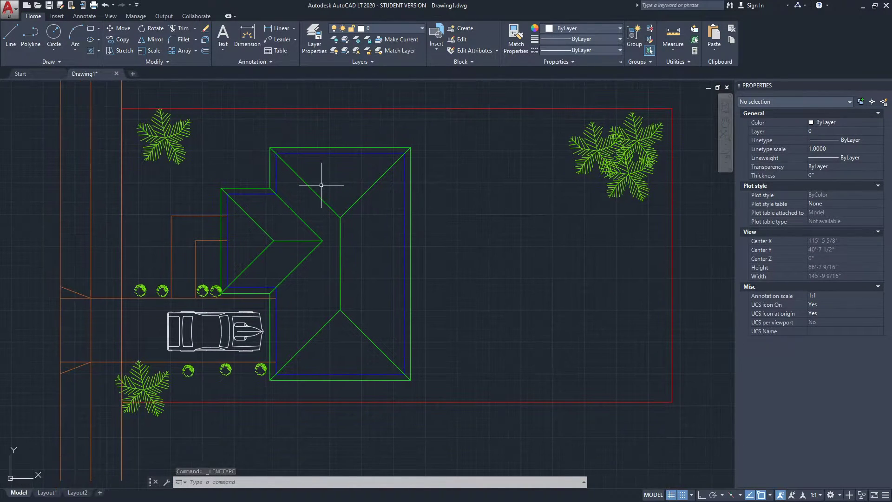
click(353, 152)
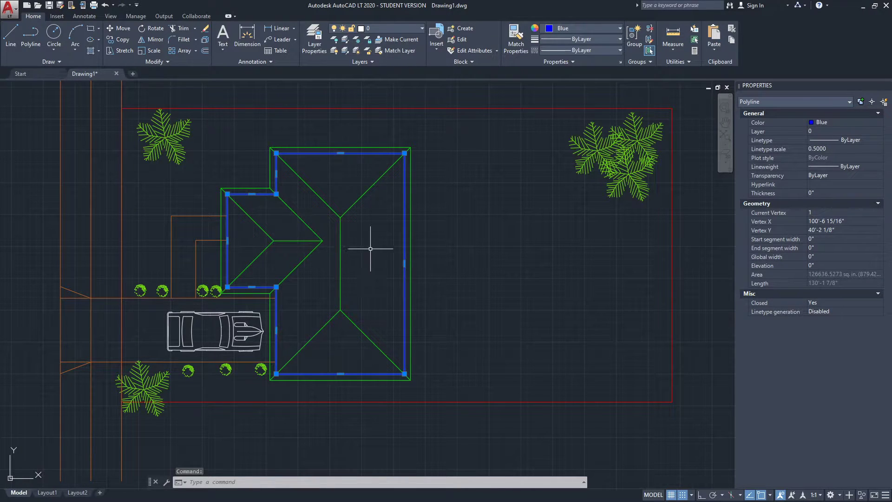
click(589, 50)
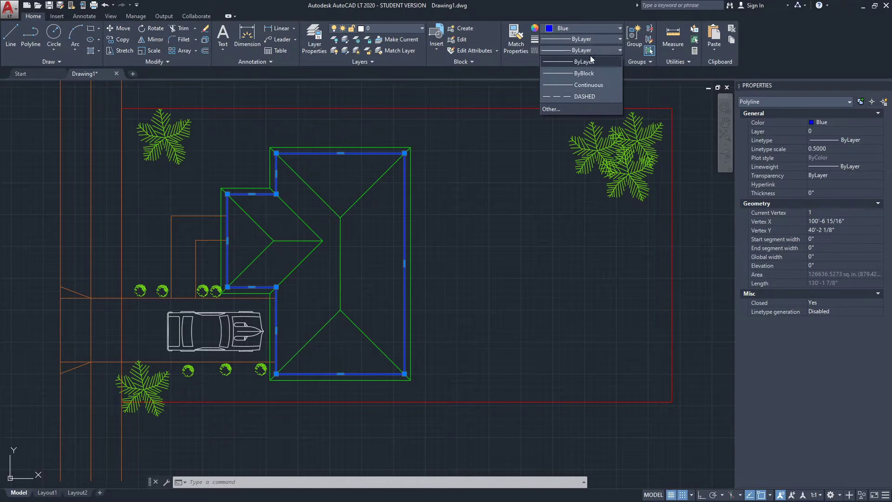
click(585, 96)
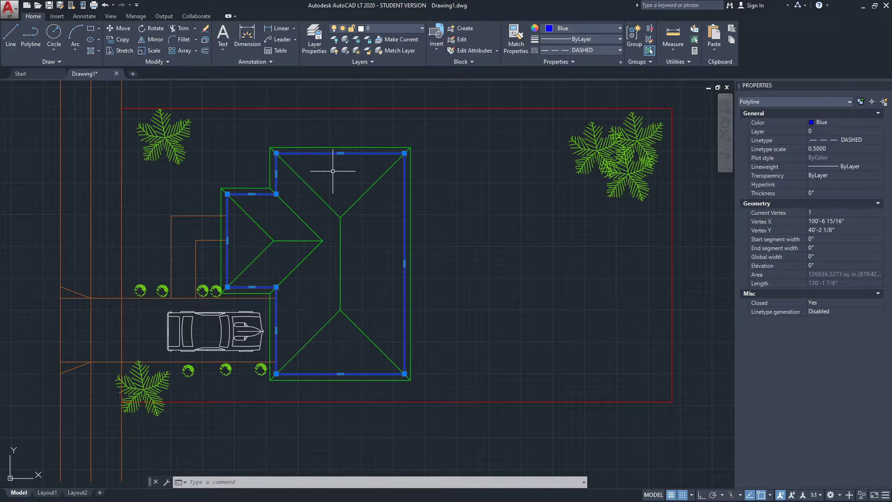
key(Escape)
key(Escape)
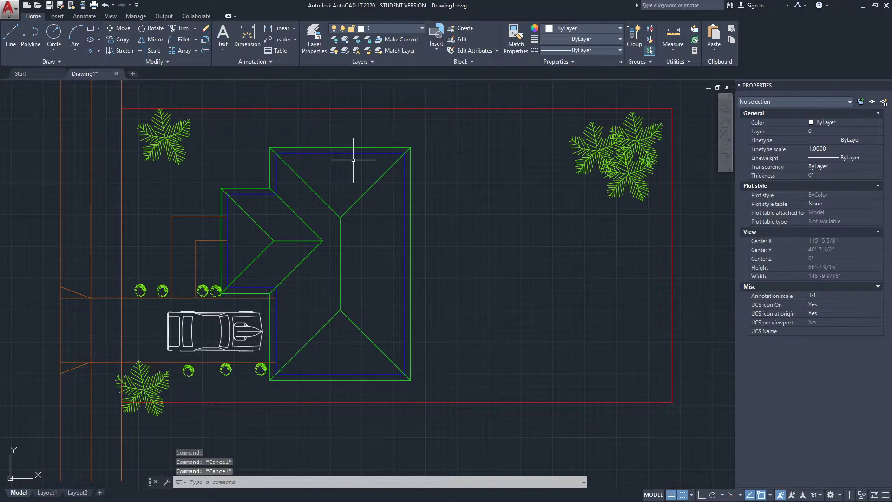
Change the colour of the house wall polyline inside the roof outline to cyan.
scroll(223, 160, up, 2)
scroll(458, 152, up, 2)
scroll(260, 123, down, 2)
scroll(186, 177, up, 1)
scroll(193, 252, down, 3)
scroll(214, 183, up, 3)
click(214, 149)
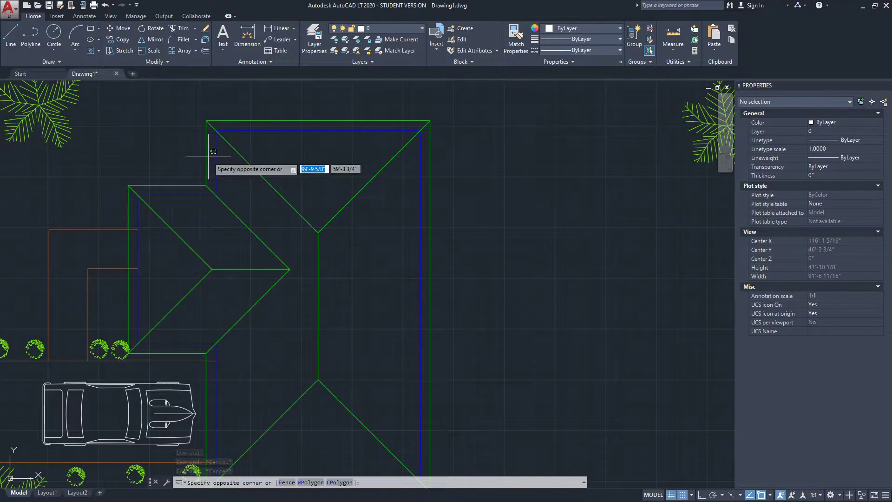
click(209, 156)
click(570, 27)
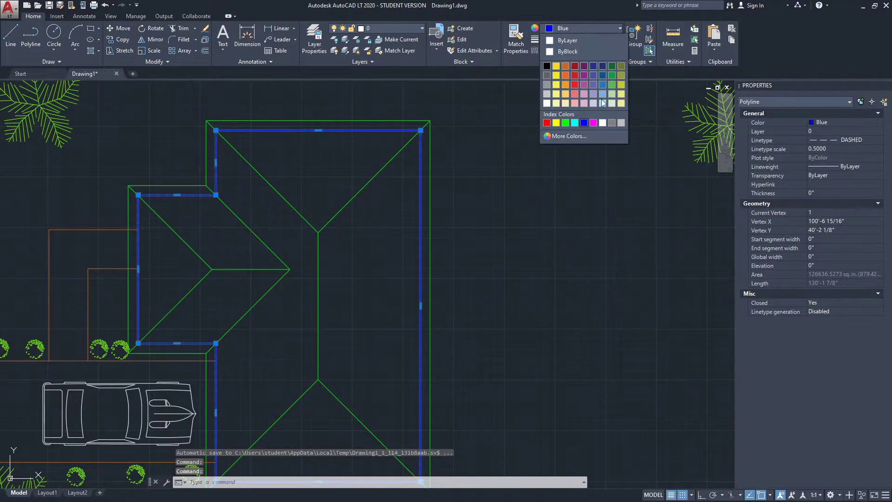
click(575, 124)
key(Escape)
scroll(347, 149, down, 2)
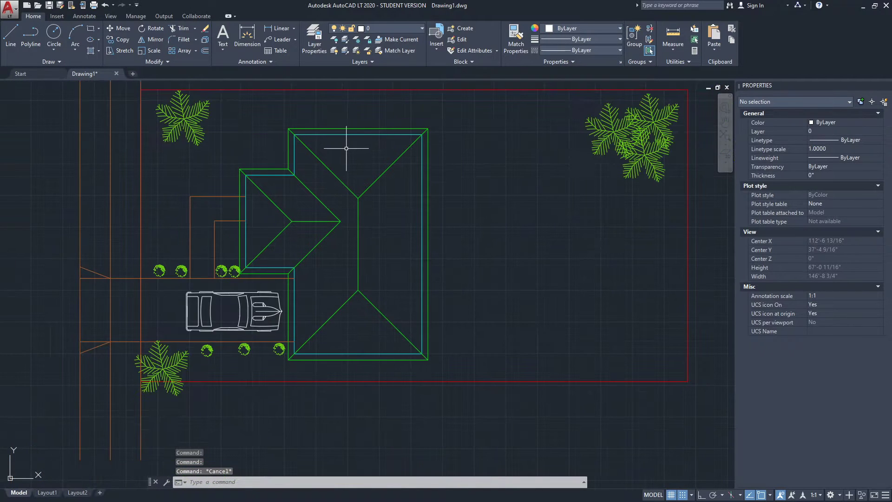
middle_drag(346, 149, 295, 175)
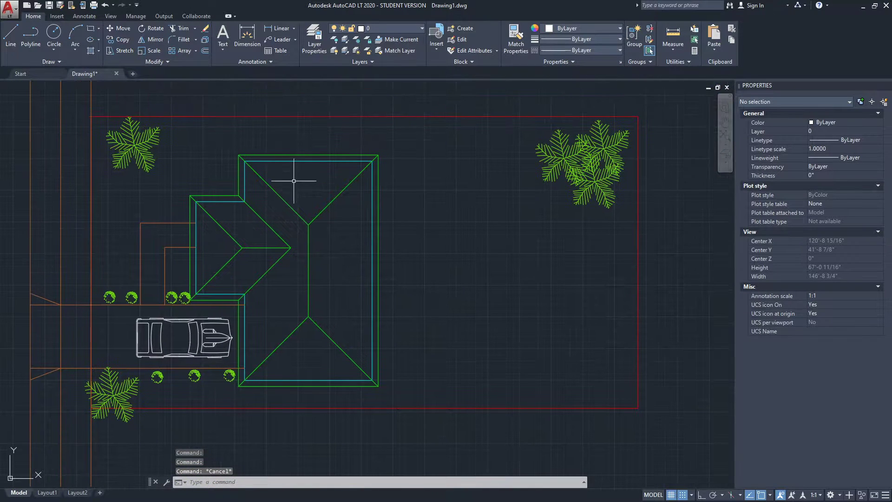
Check the linetype properties of the cyan wall polyline and inspect its appearance up close.
click(314, 161)
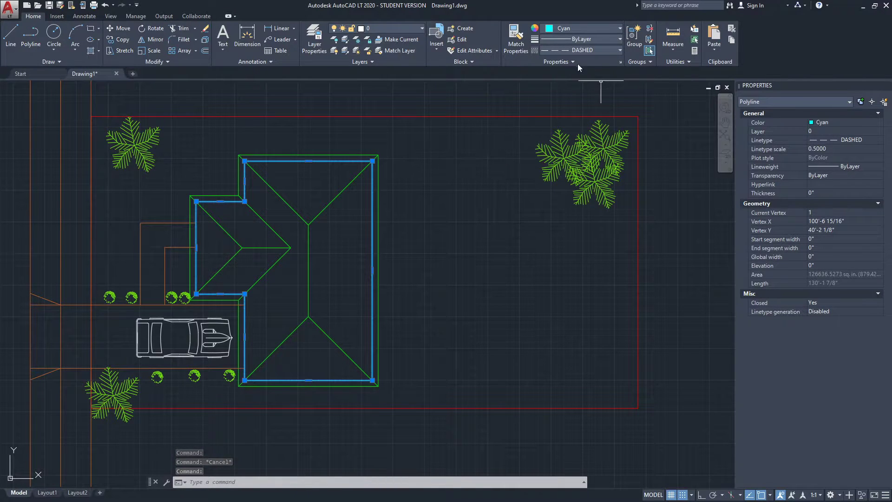
key(Escape)
middle_drag(294, 175, 365, 172)
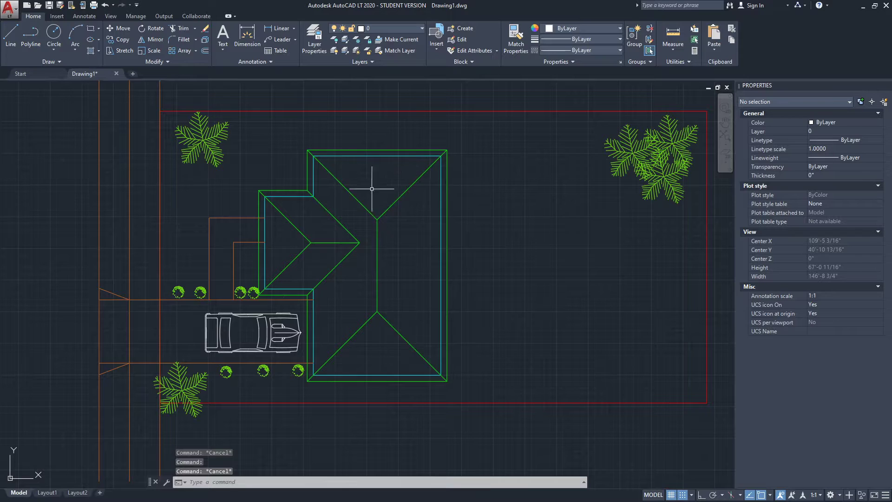
scroll(362, 170, up, 2)
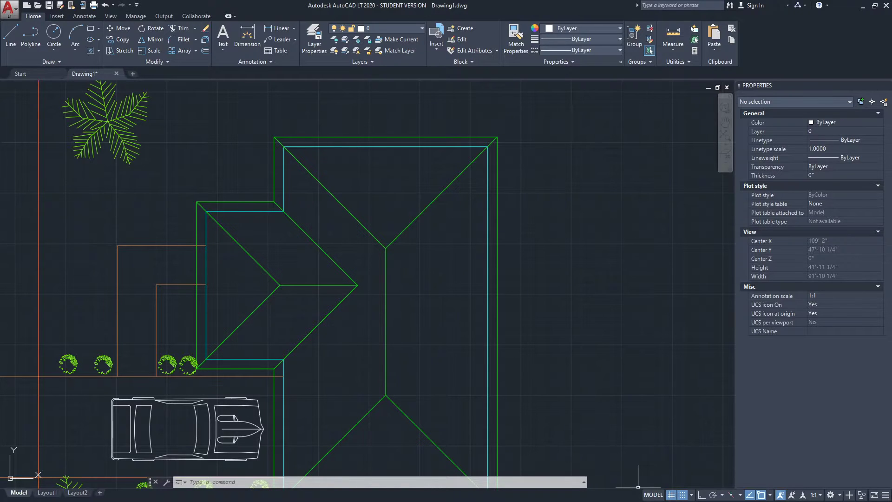
Set the annotation scale of the model view to 1/8" = 1'-0".
click(815, 495)
scroll(816, 414, down, 3)
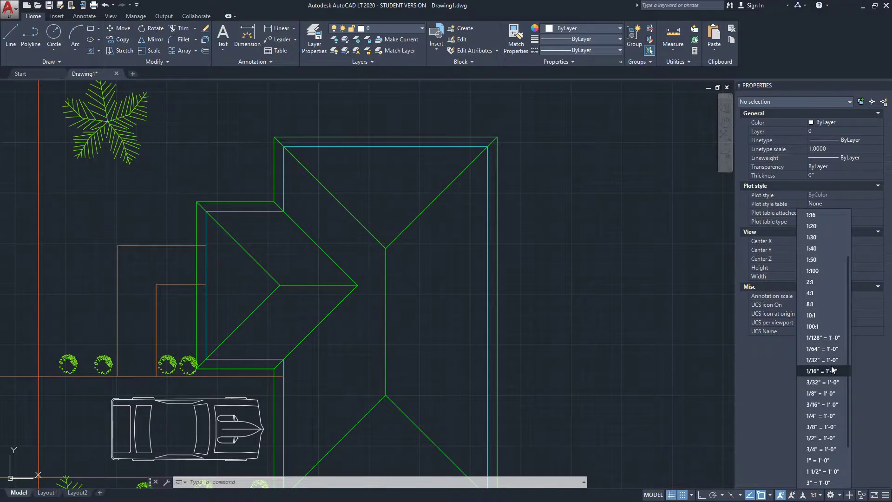
scroll(514, 283, down, 5)
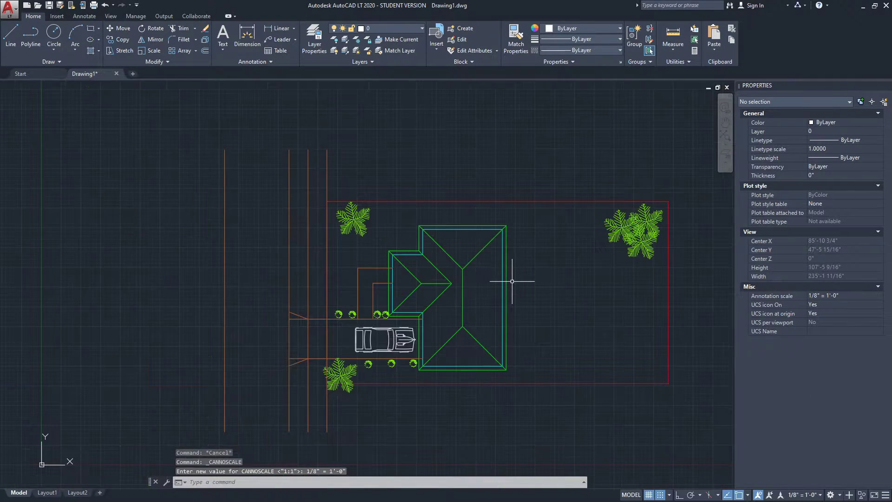
Regenerate the drawing so that the linetypes redraw at the current annotation scale.
scroll(442, 295, up, 3)
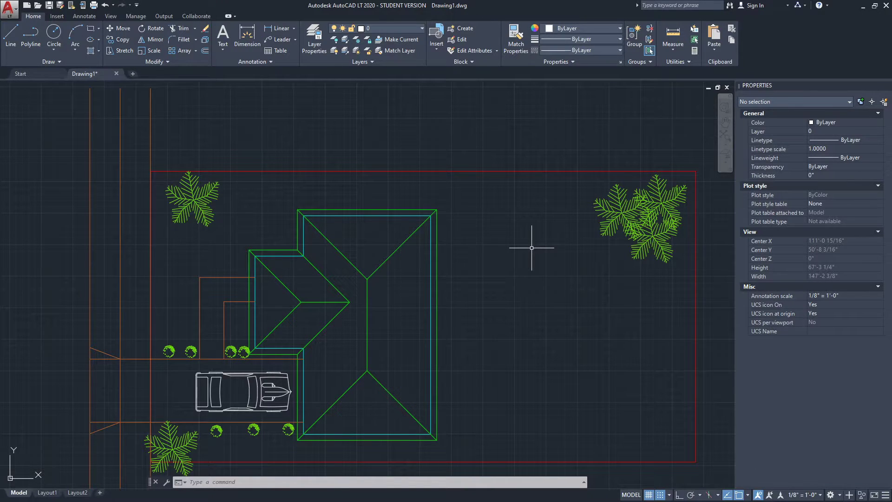
text(RE)
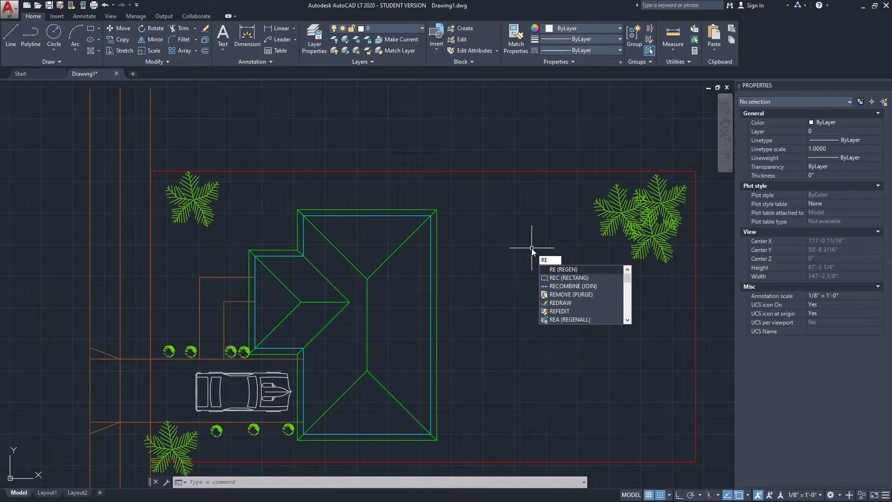
key(Return)
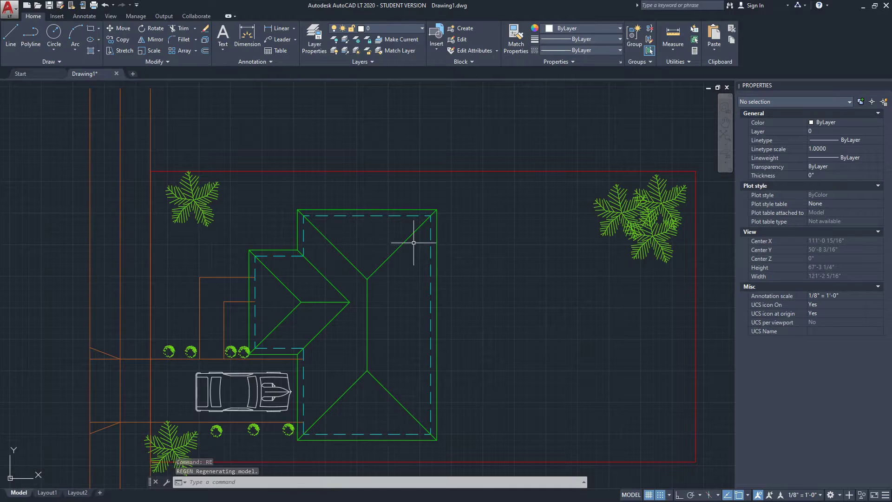
Check the linetype of the cyan house wall polyline, keeping it on DASHED, and clear the selection.
click(370, 215)
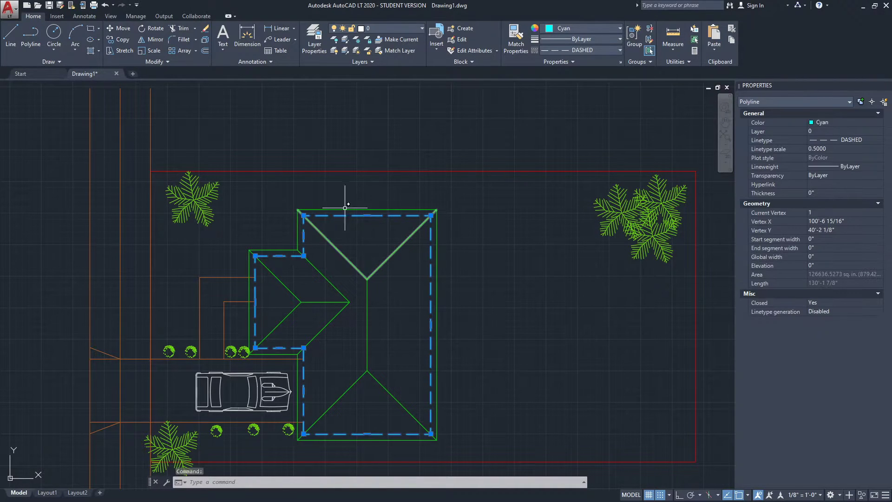
click(581, 49)
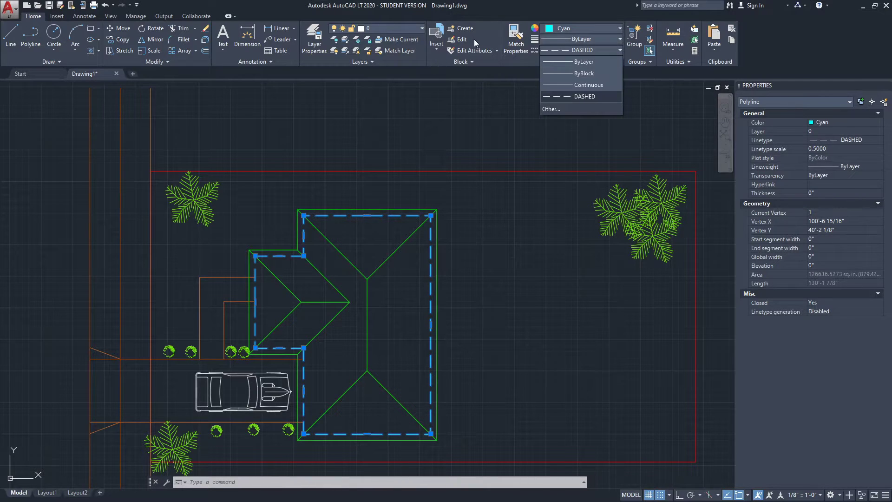
click(576, 96)
key(Escape)
key(Escape)
middle_drag(531, 243, 515, 213)
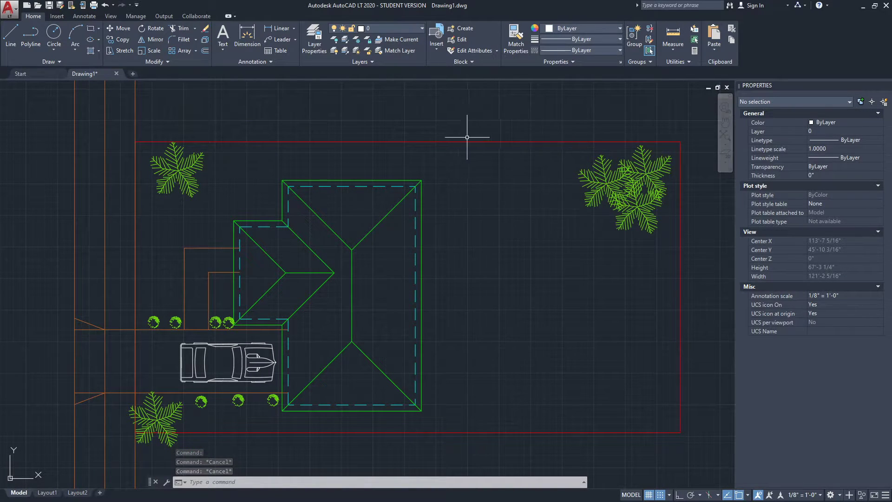
Load the CENTER linetype from acadlt.lin into the drawing.
click(576, 52)
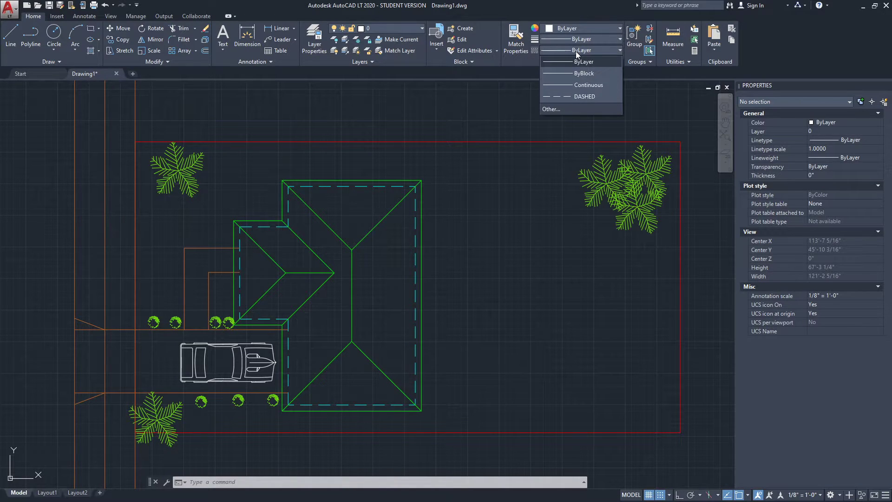
click(565, 109)
click(538, 146)
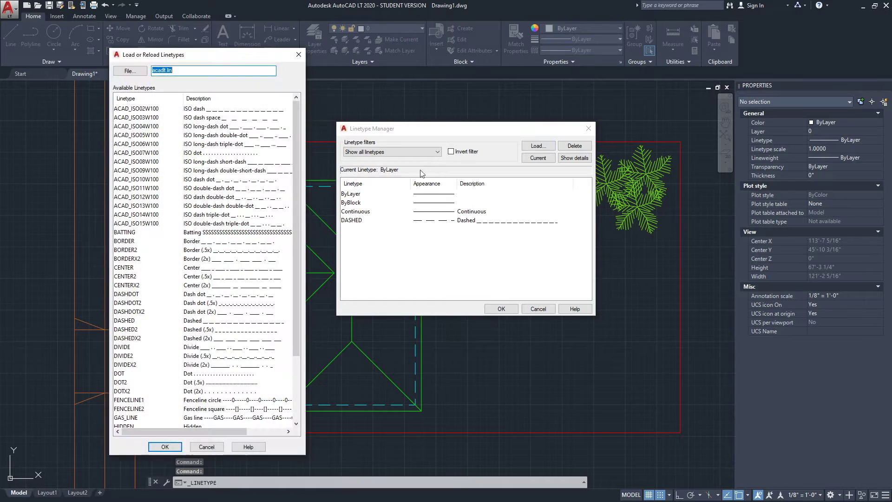
scroll(168, 206, down, 3)
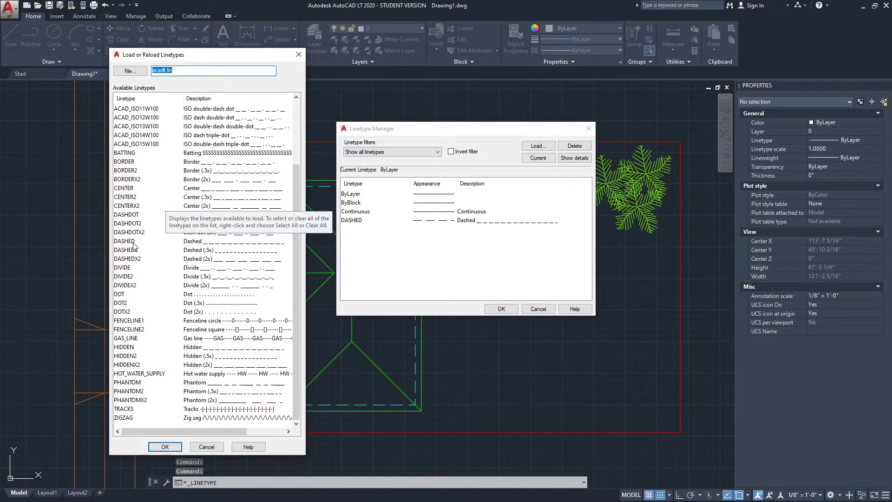
click(125, 196)
click(124, 187)
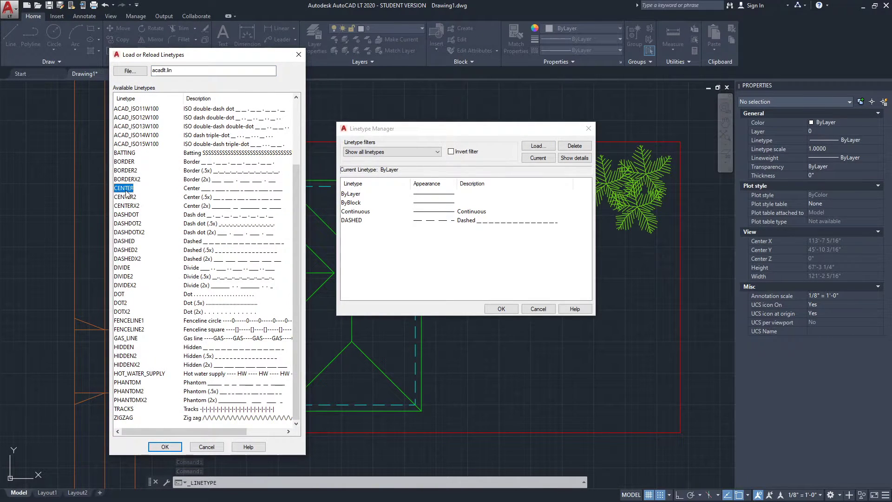
click(165, 447)
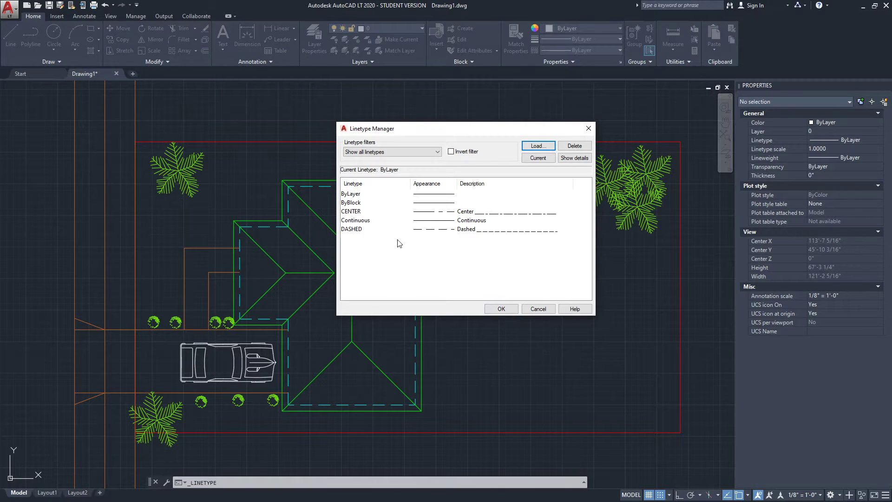
click(501, 309)
Assign the CENTER linetype to the red property boundary polyline and clear the selection.
click(459, 167)
click(437, 130)
click(588, 53)
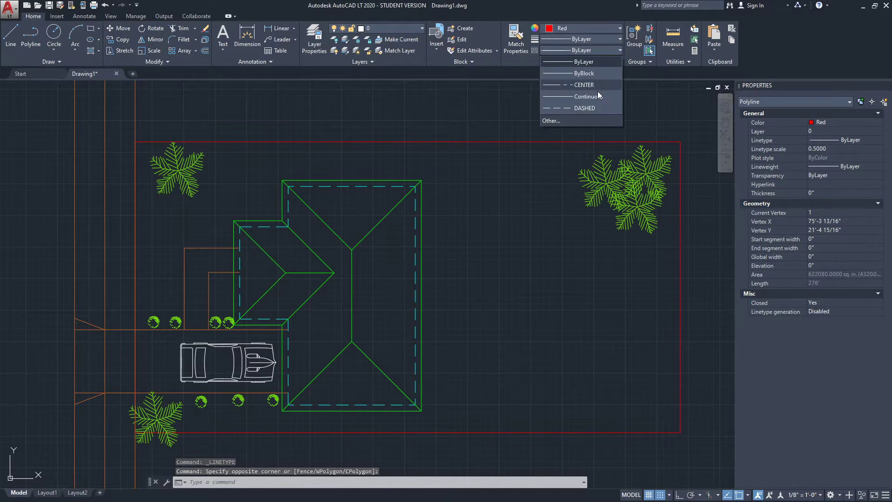
click(592, 87)
key(Escape)
middle_drag(474, 135, 458, 131)
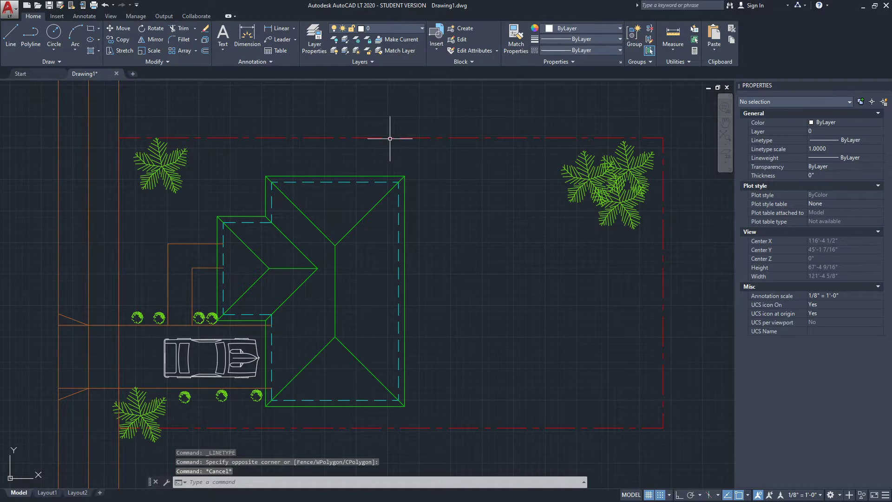
scroll(381, 158, down, 2)
scroll(409, 175, up, 2)
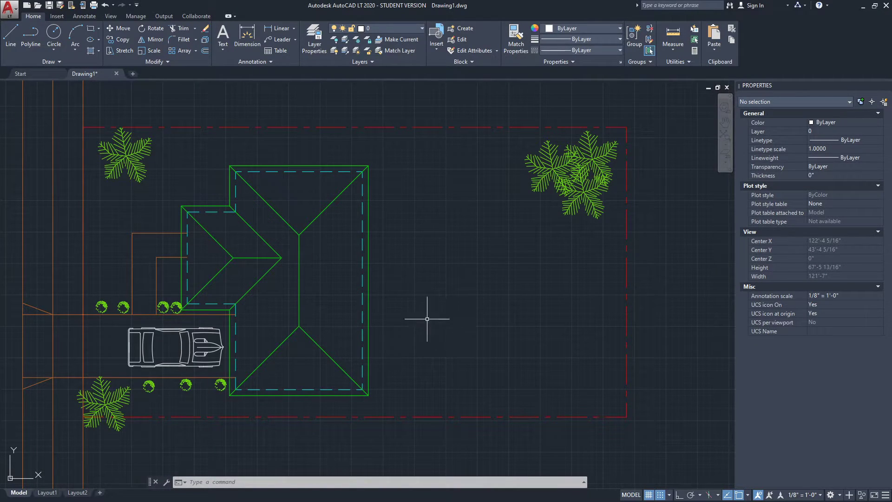
middle_drag(423, 302, 435, 310)
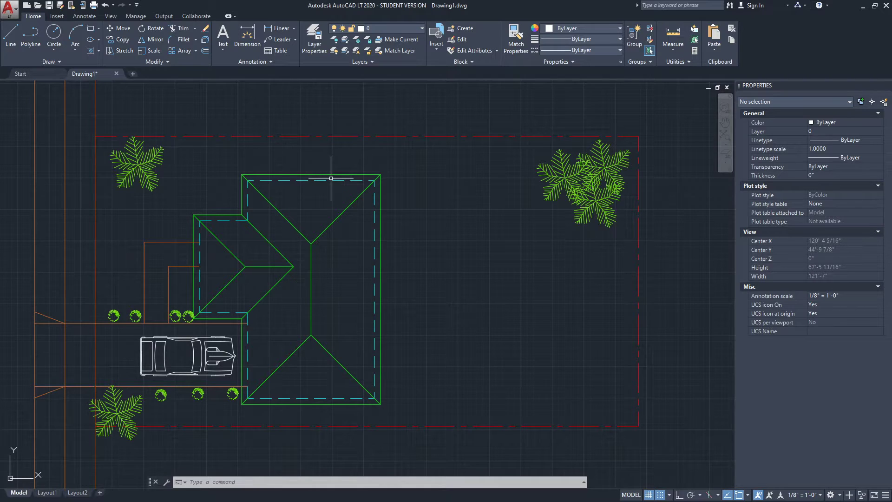
key(F9)
key(F9)
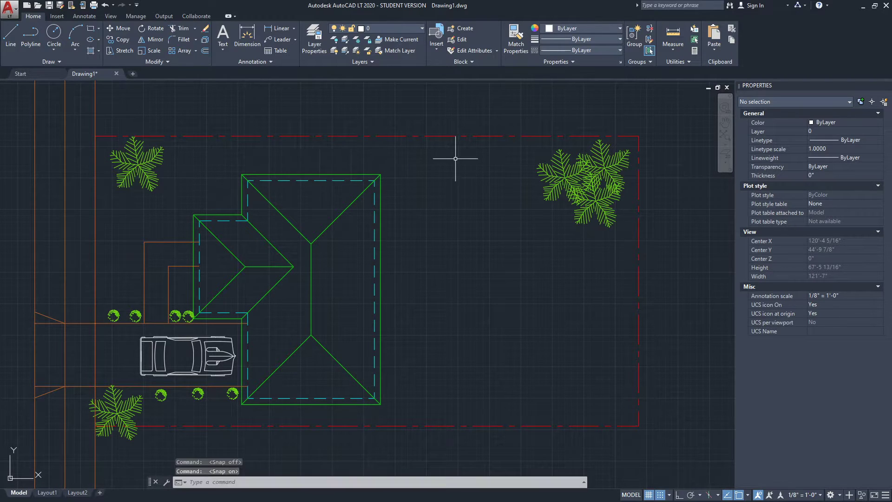
Browse the linetypes available to load and compare the patterns of the DASHED, DASHED2 and DASHEDX2 variants.
click(590, 51)
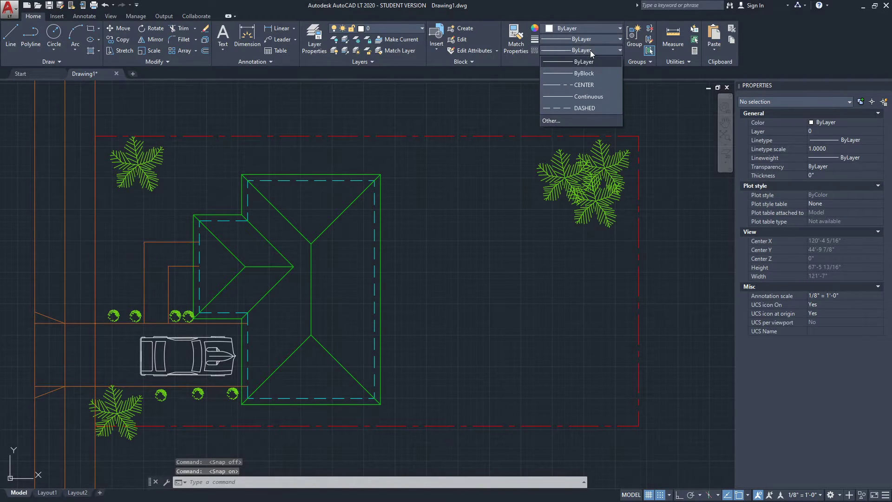
click(573, 121)
click(537, 147)
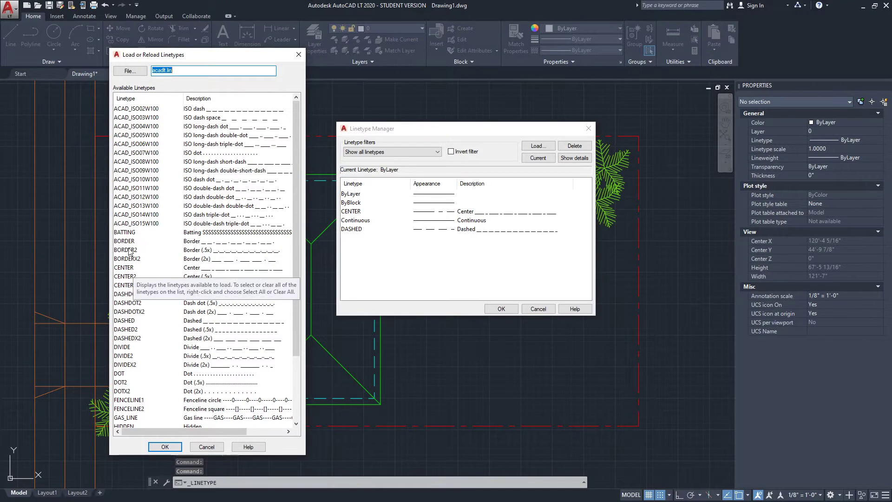
scroll(137, 312, down, 1)
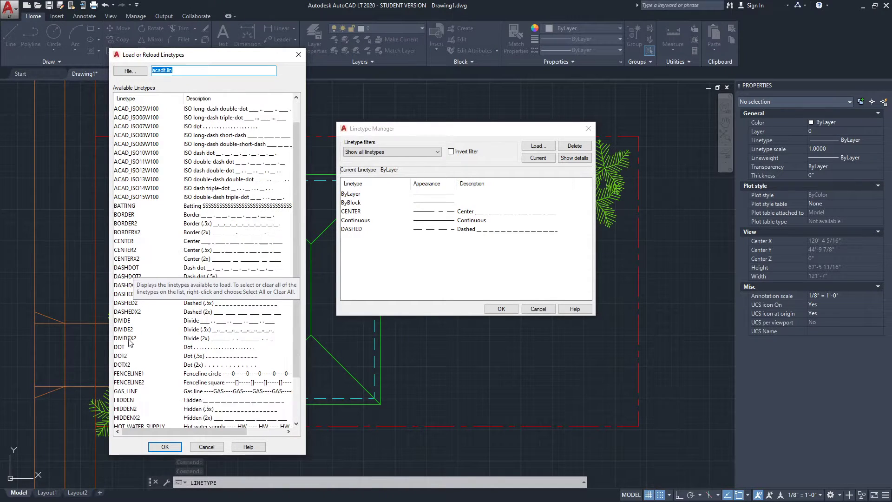
click(124, 294)
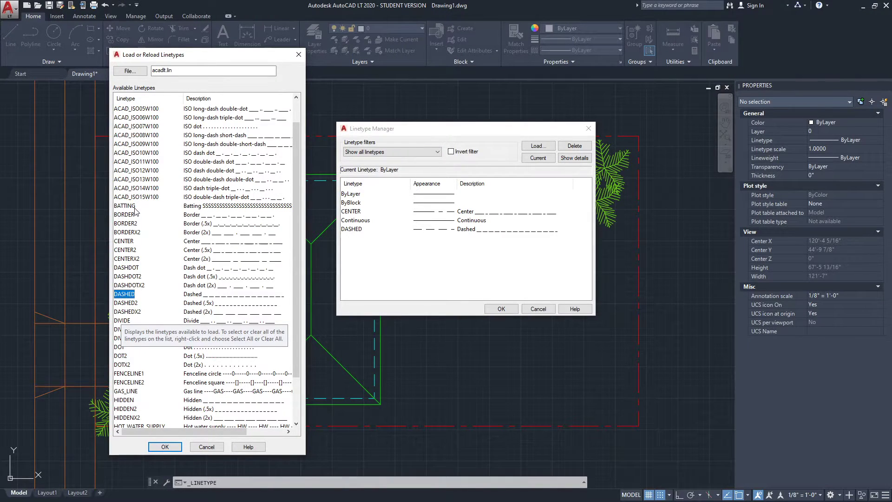
scroll(135, 325, down, 2)
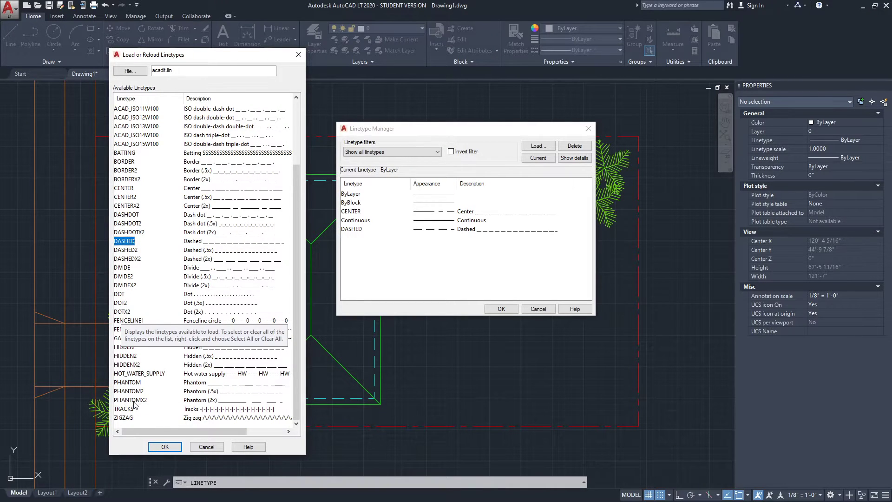
scroll(132, 379, up, 1)
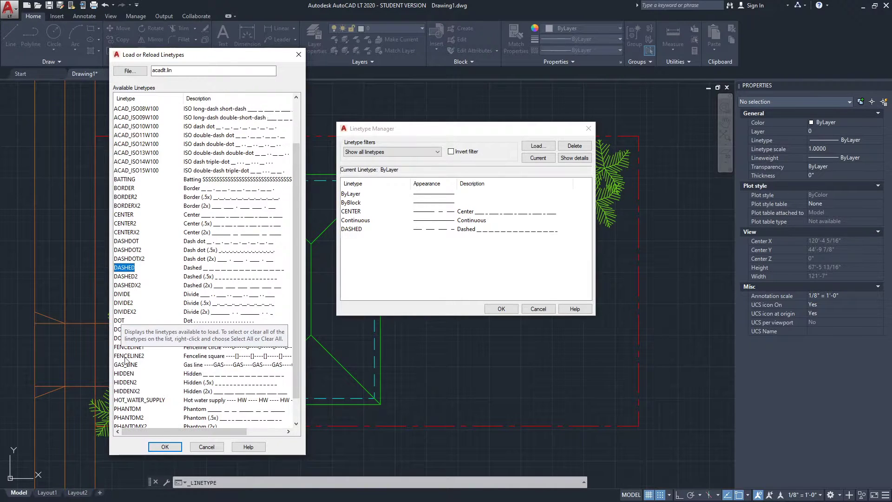
click(125, 190)
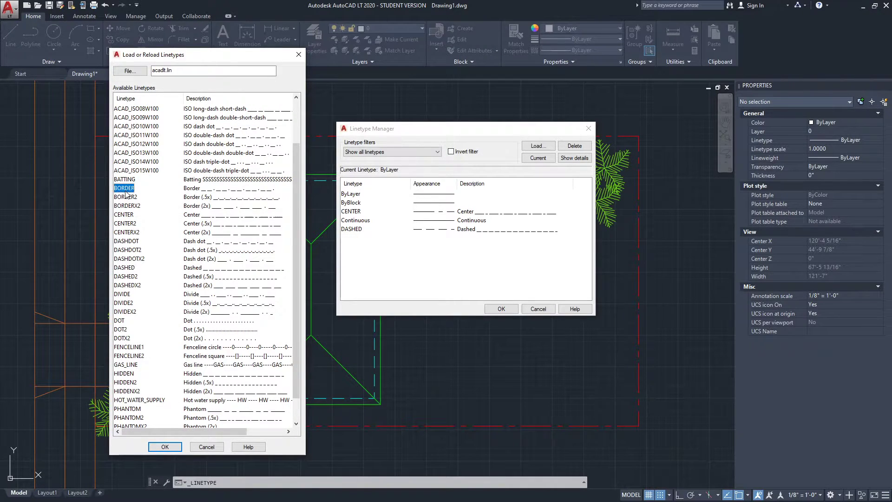
click(126, 269)
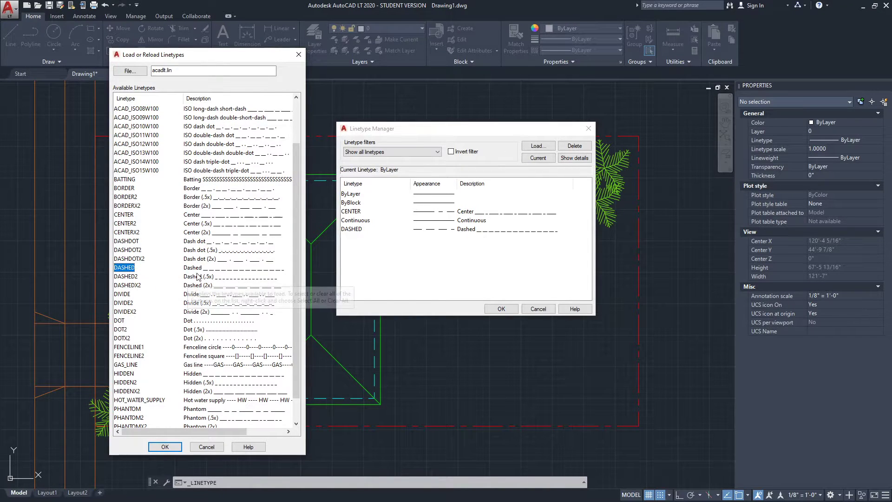
click(129, 277)
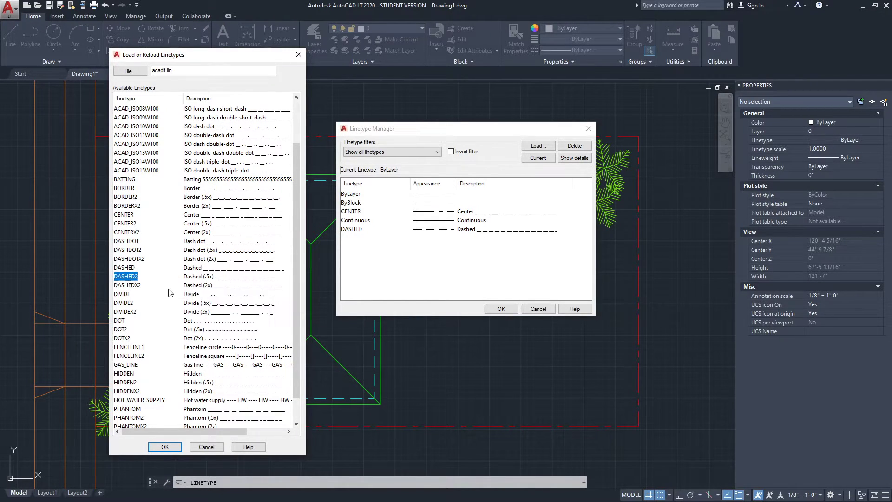
click(127, 285)
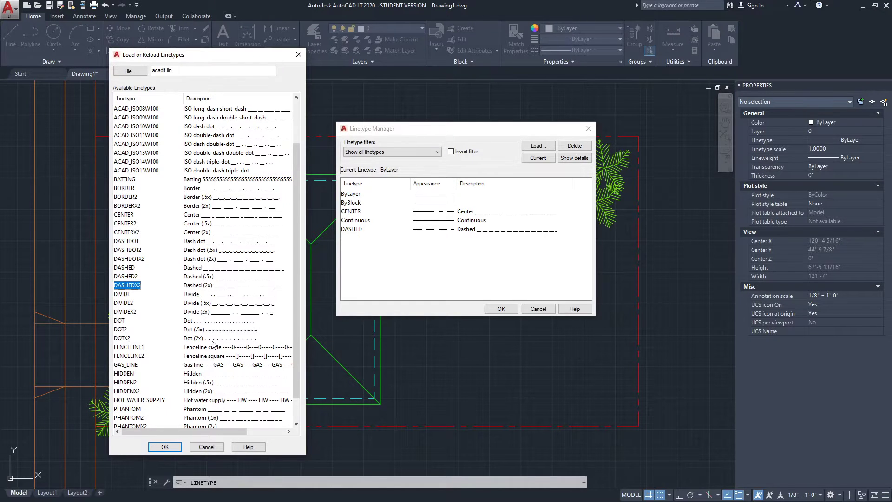
Load the DASHED2 and DASHEDX2 linetypes into the drawing and accept the changes.
click(125, 276)
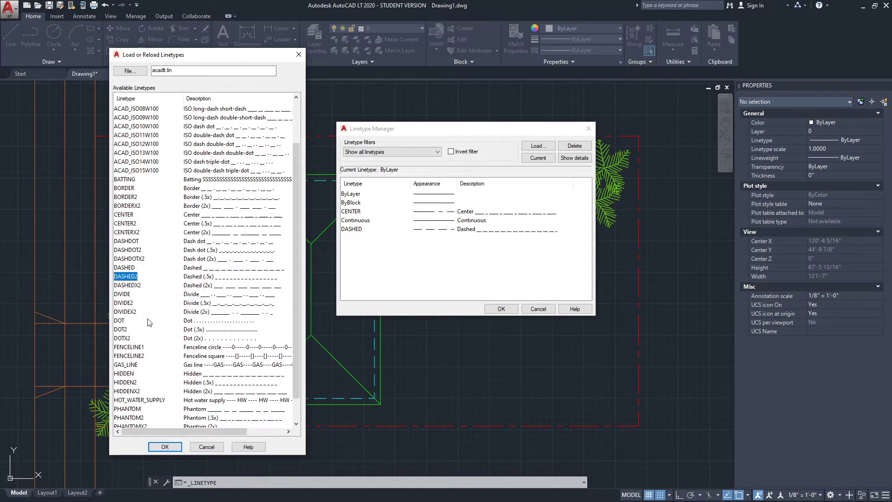
click(166, 446)
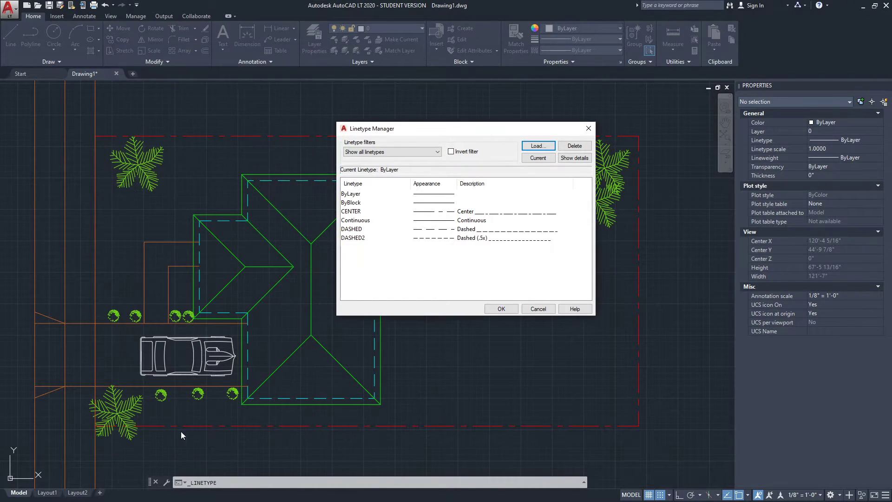
click(537, 147)
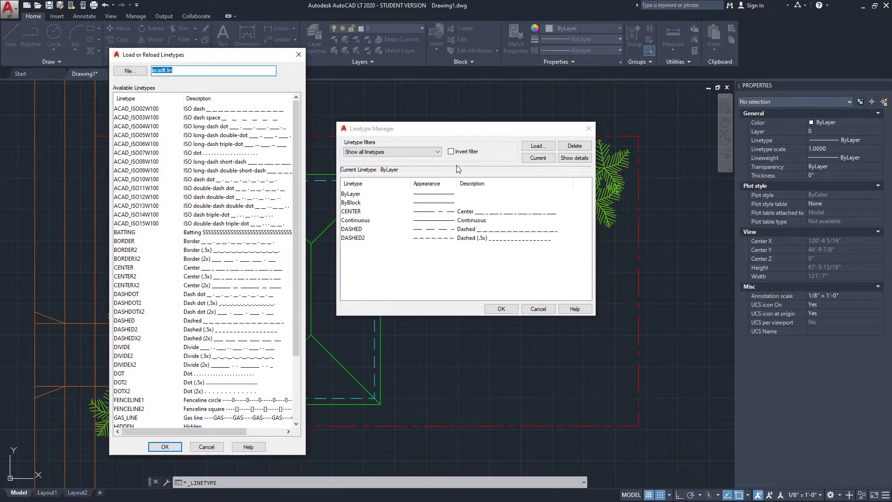
click(140, 338)
click(165, 446)
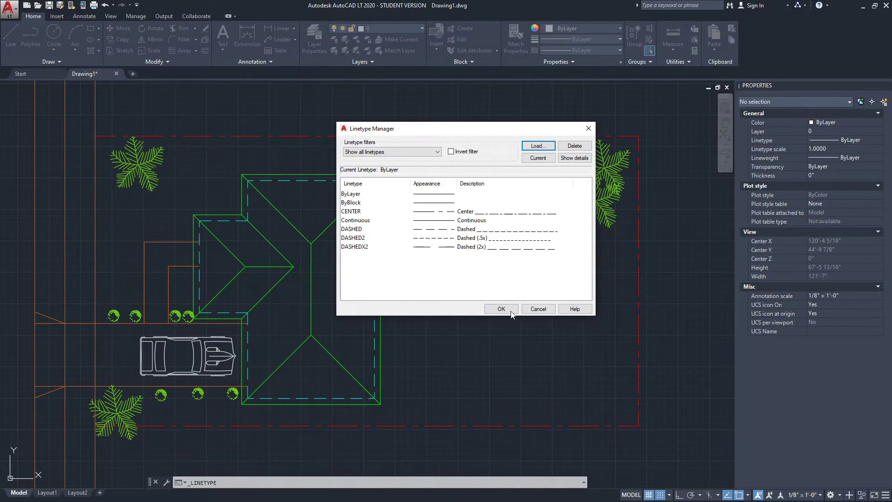
click(501, 308)
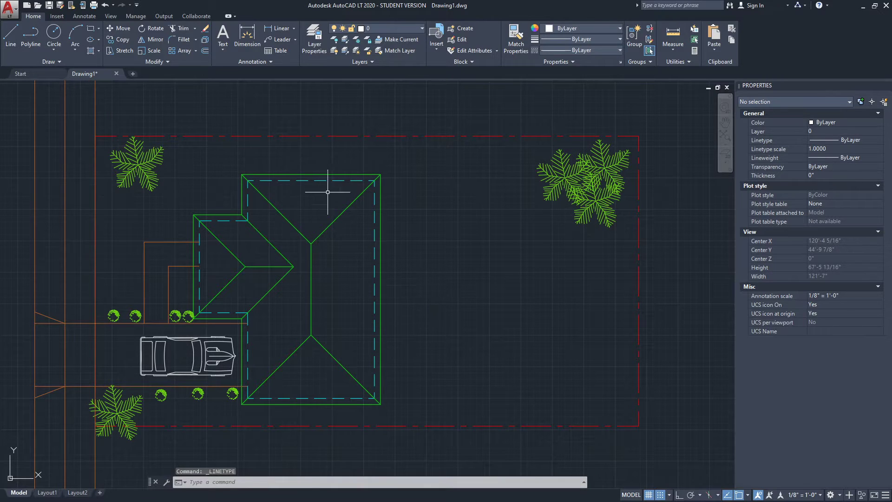
Assign the DASHED2 linetype to the cyan house wall polyline inside the roof outline.
click(304, 180)
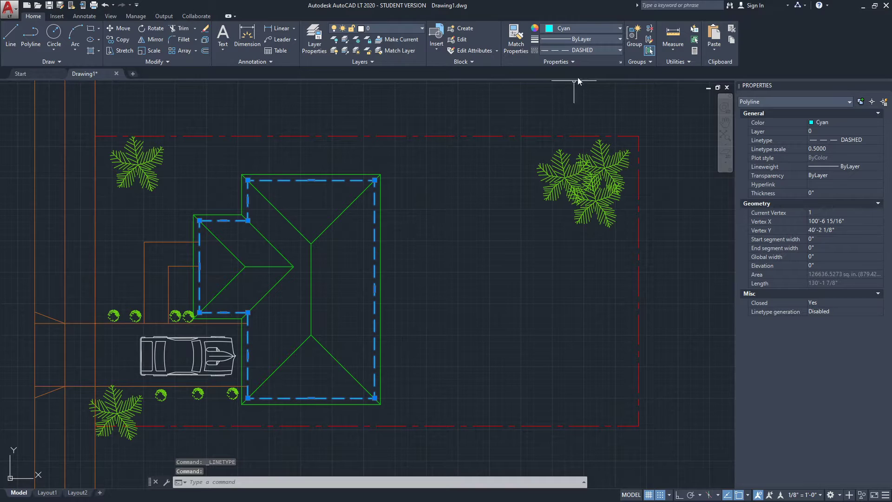
click(597, 50)
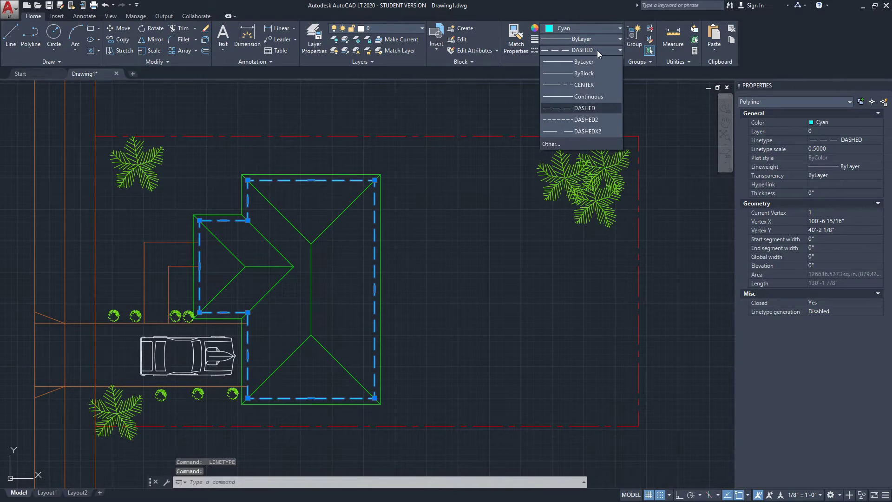
click(596, 122)
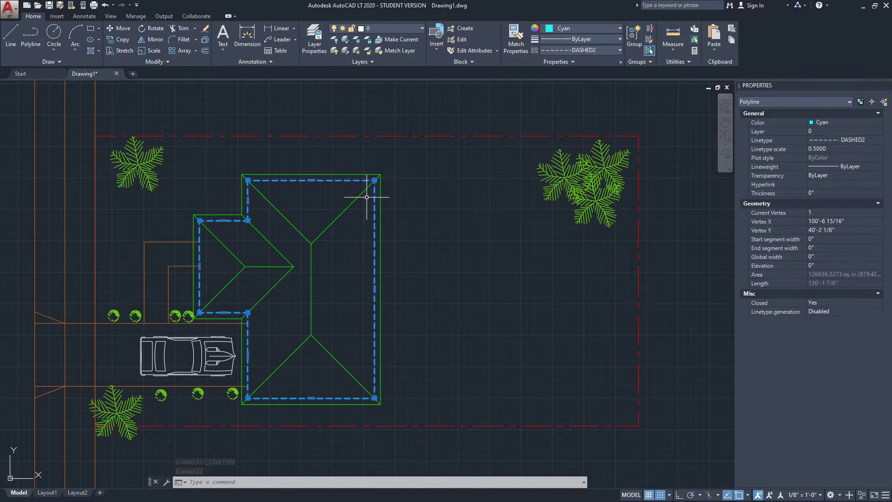
Assign the DASHED linetype to the selected cyan house wall polyline.
click(597, 48)
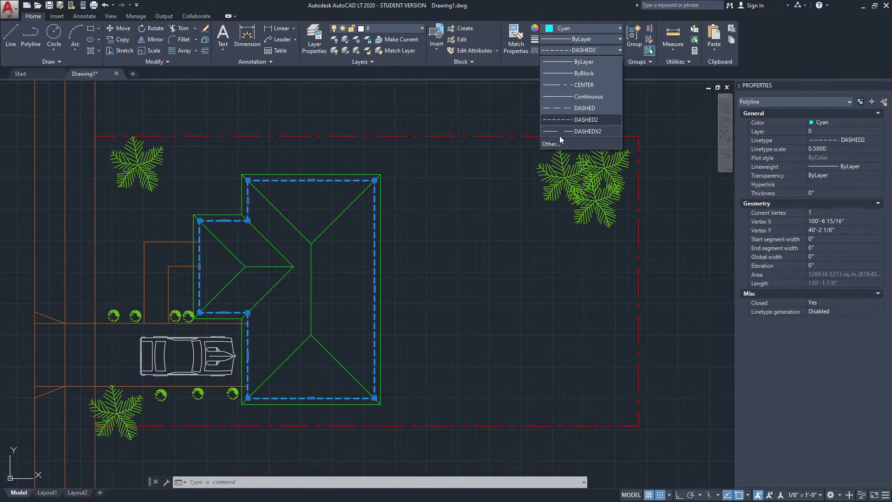
click(581, 107)
middle_drag(260, 200, 290, 202)
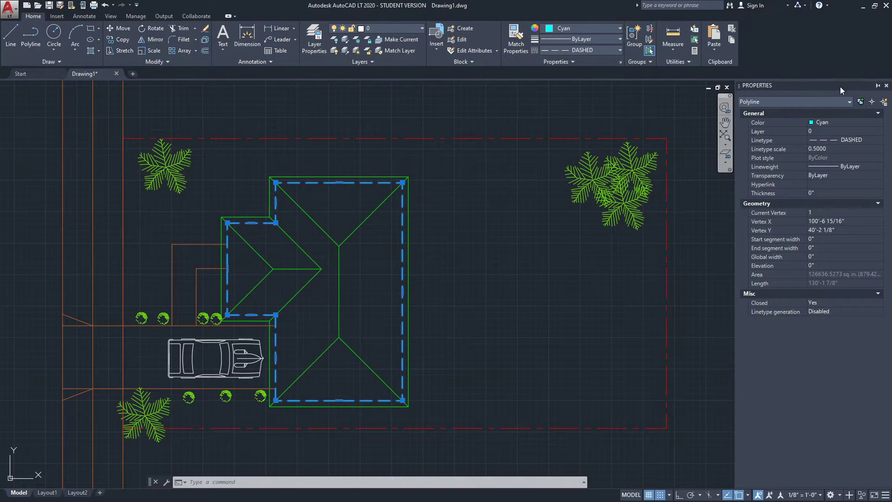
Close the Properties palette, clear the selection, and reopen the palette with the PROP command.
click(886, 87)
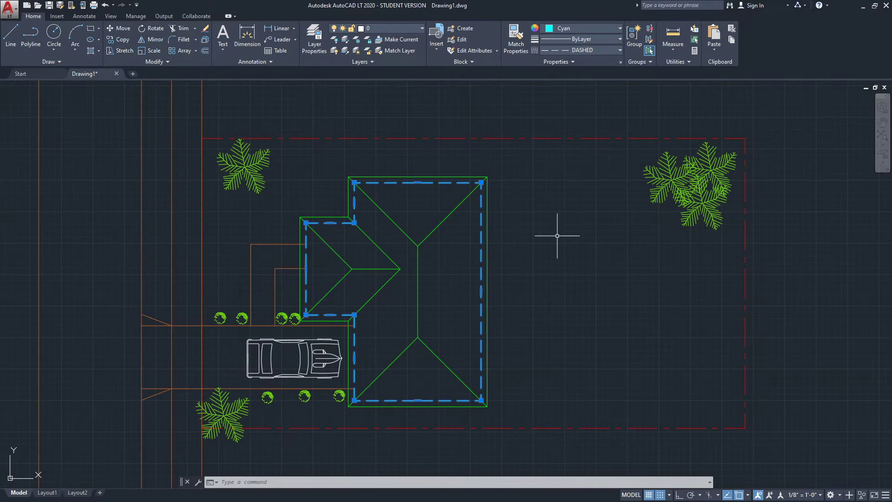
key(Escape)
text(P)
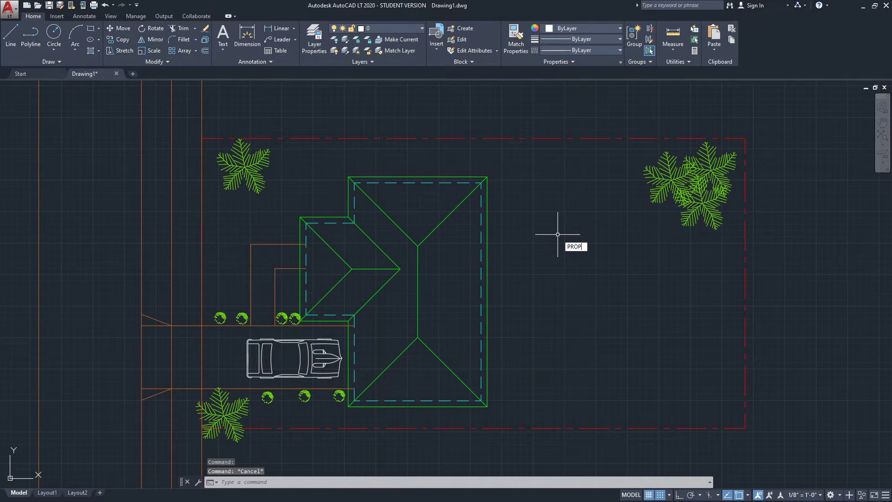
text(ROP)
key(Return)
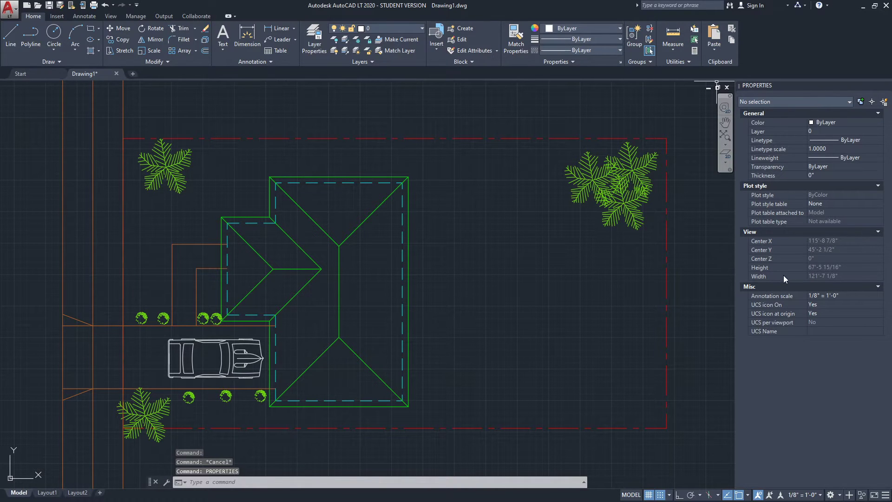
Undock the Properties palette, try docking it on the opposite side of the drawing, and return it to its original docked place.
drag(811, 88, 653, 142)
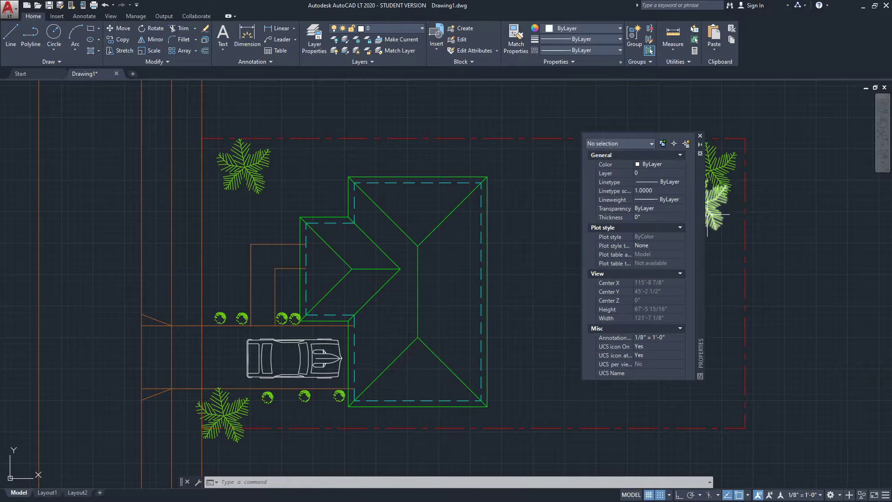
mouse_move(699, 185)
mouse_down()
mouse_move(758, 182)
mouse_move(737, 208)
mouse_move(762, 215)
mouse_move(843, 203)
mouse_move(891, 212)
mouse_up()
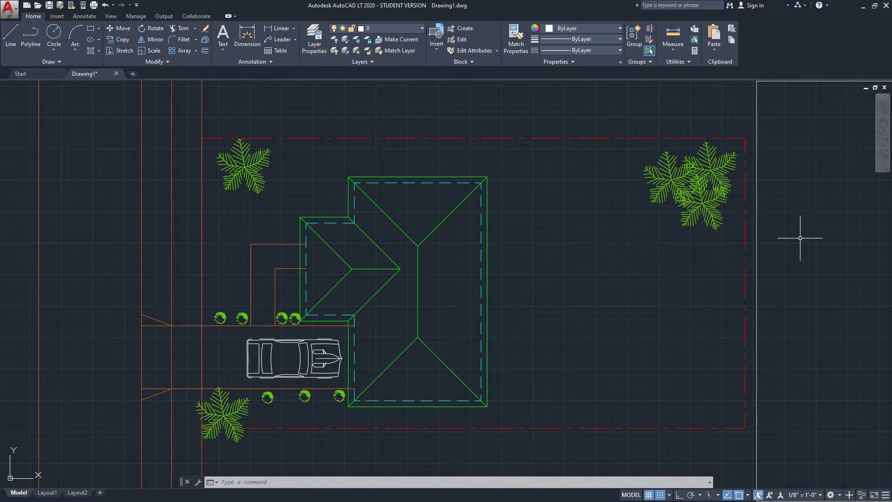
drag(800, 238, 800, 238)
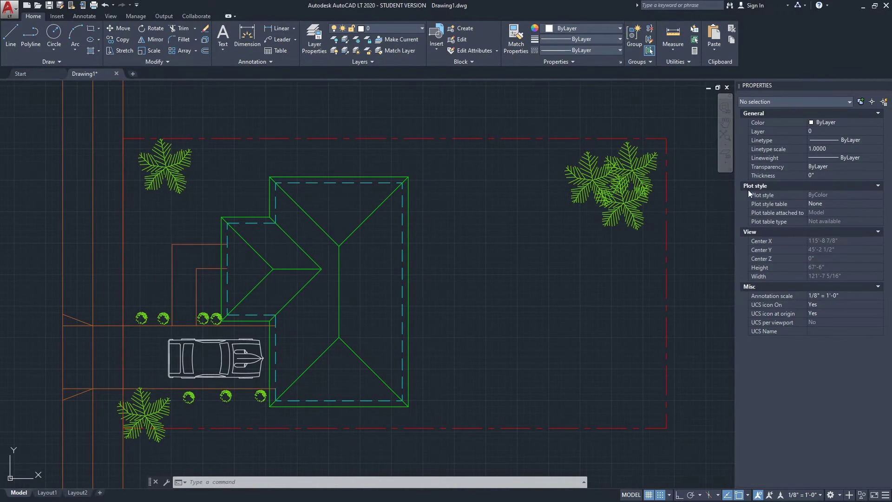
mouse_move(798, 88)
mouse_down()
mouse_move(666, 134)
mouse_move(104, 198)
mouse_move(5, 195)
mouse_up()
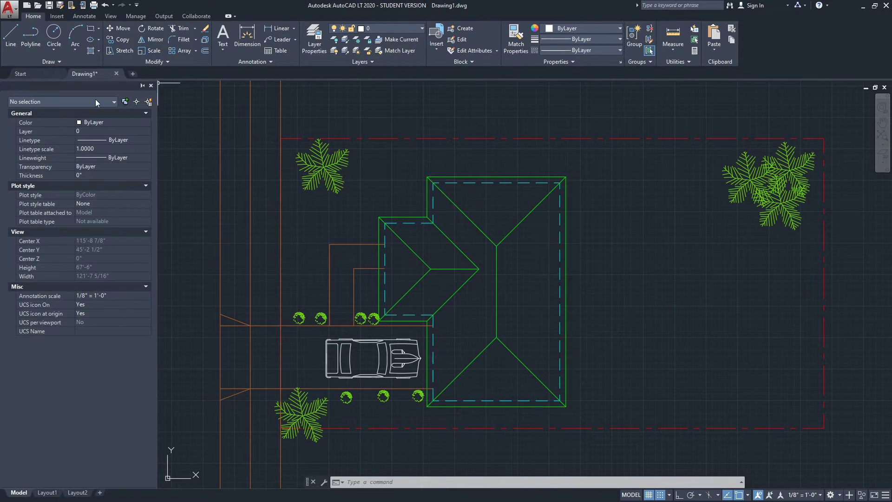
mouse_move(343, 147)
mouse_down()
mouse_move(690, 196)
mouse_move(873, 200)
mouse_up()
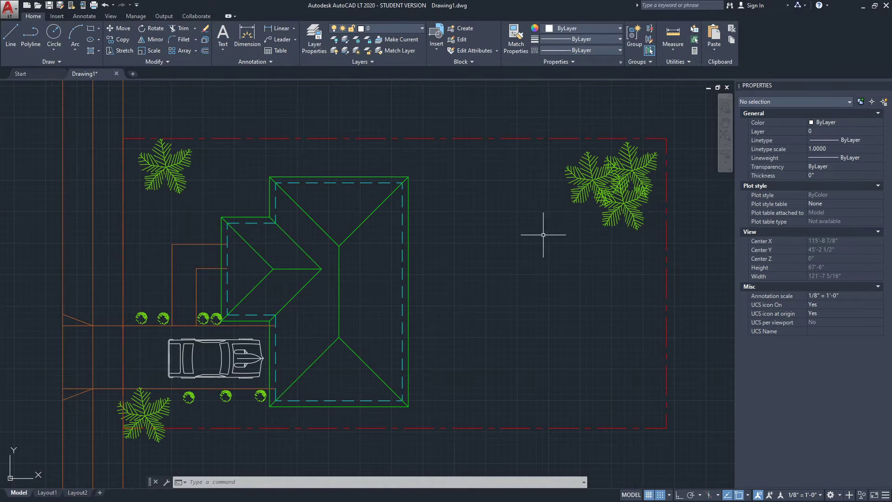
Review the loaded linetypes available for new objects, keeping ByLayer current, and examine the dashed walls on the plan.
middle_drag(539, 234, 578, 225)
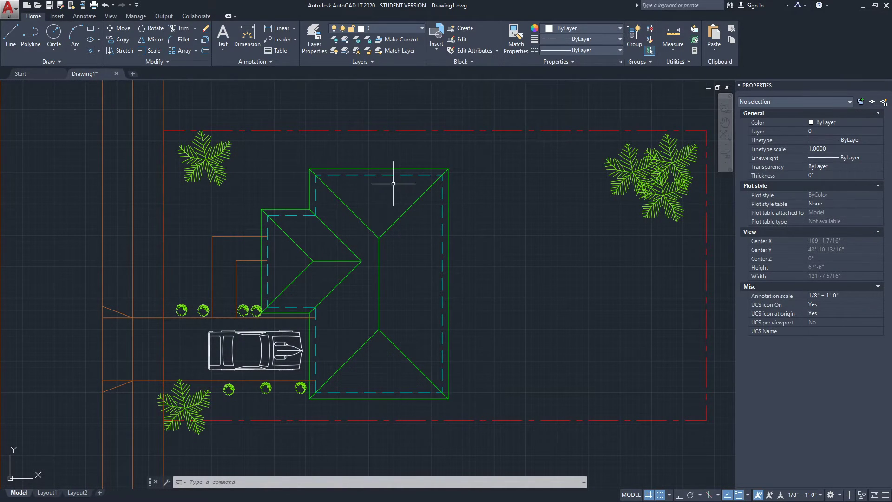
middle_drag(378, 179, 393, 201)
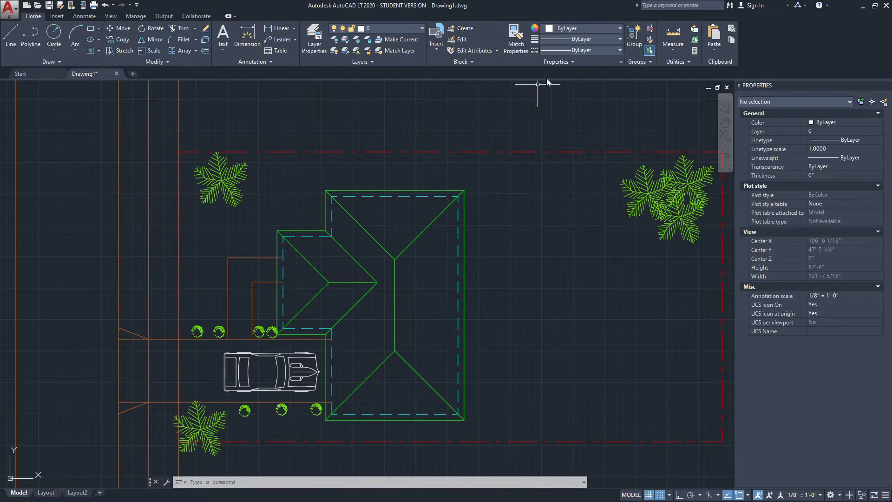
click(578, 50)
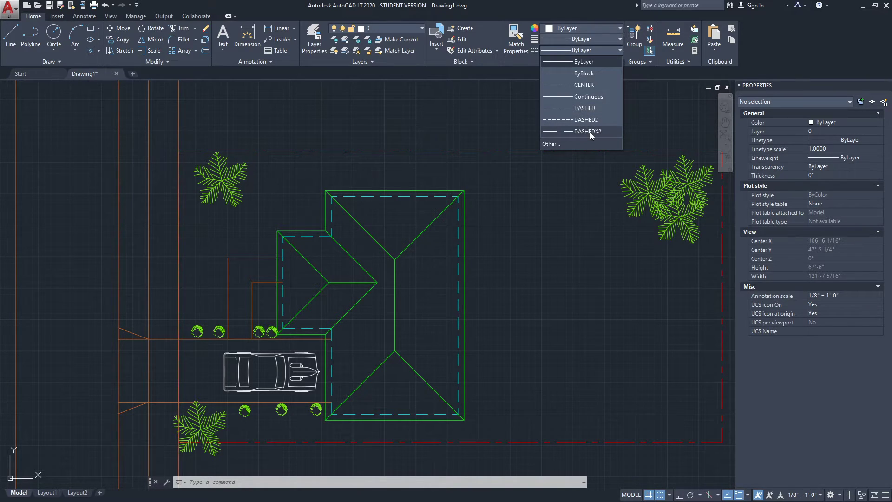
click(590, 62)
scroll(418, 209, up, 2)
middle_drag(418, 209, 414, 165)
scroll(414, 165, down, 2)
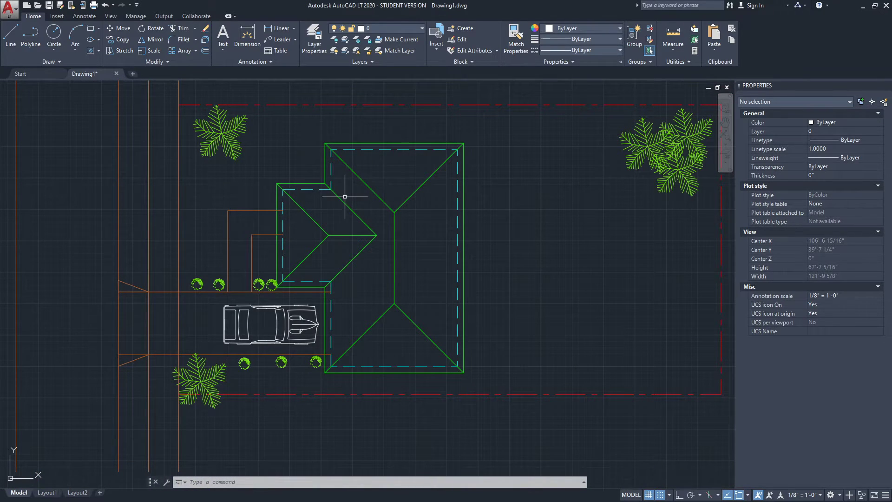
Set the linetype scale of the cyan house wall polyline to 1.
click(396, 148)
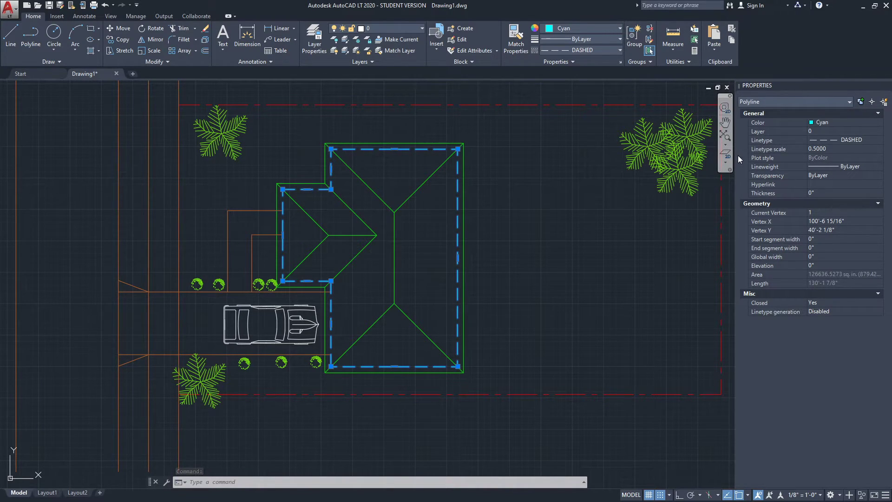
click(839, 149)
text(1)
key(Return)
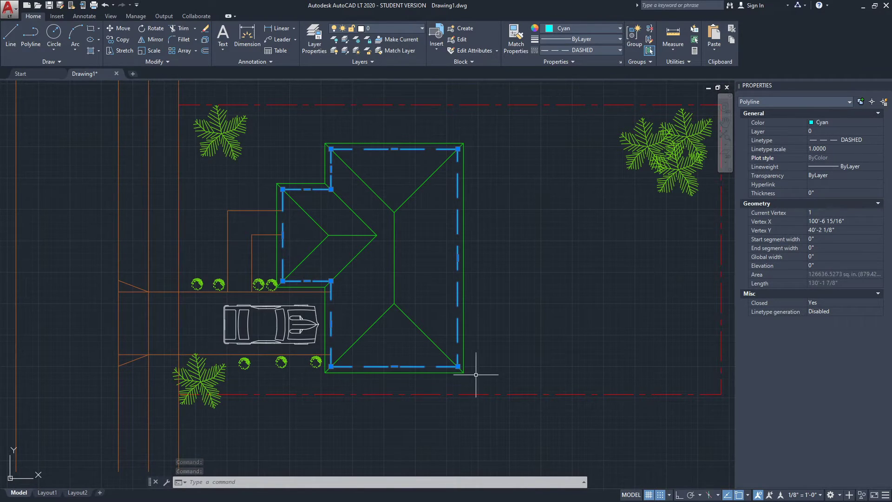
Set the wall polyline's linetype scale to 0.5 and clear the selection.
click(858, 147)
text(0.5)
key(Return)
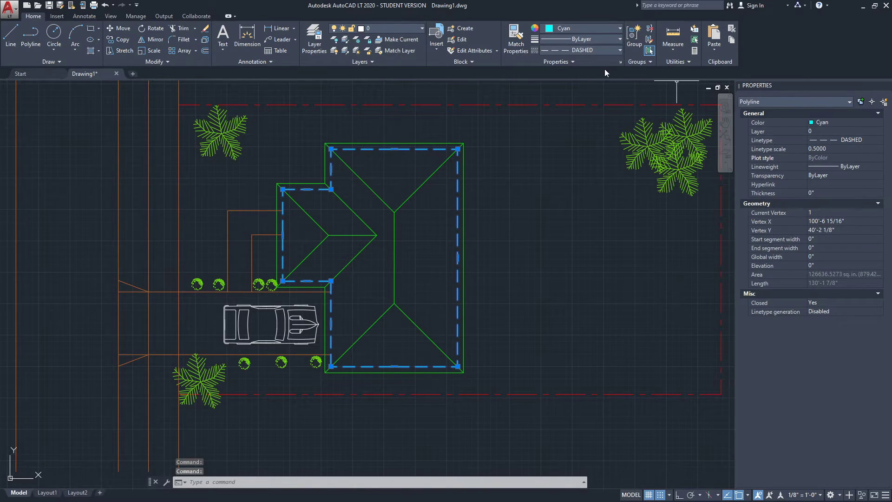
key(Escape)
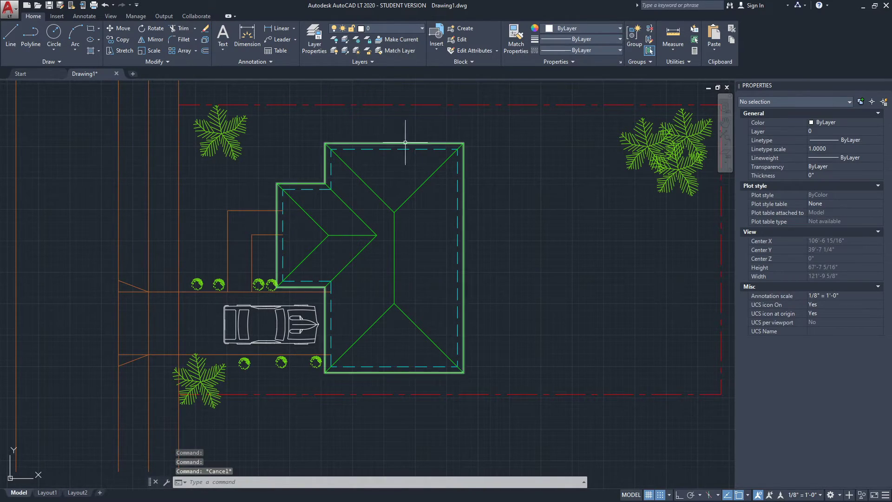
Set the linetype scale of the cyan house wall polyline to 0.25 and clear the selection.
click(408, 149)
click(853, 149)
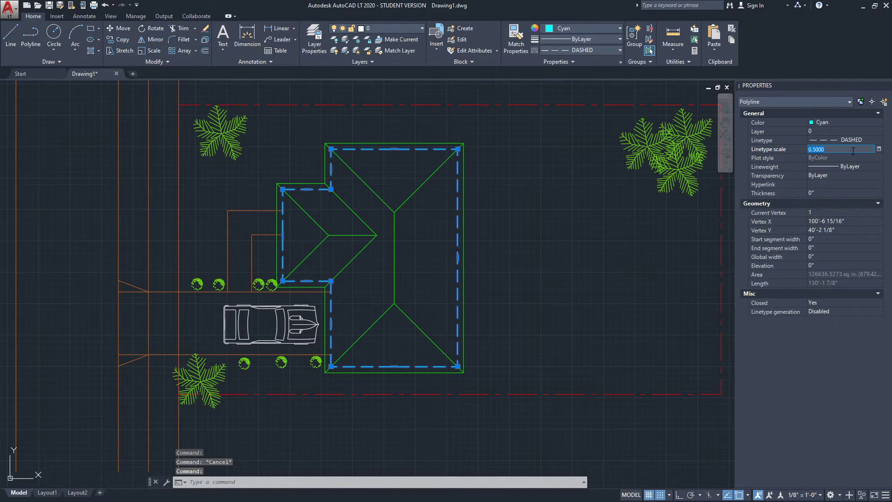
text(0.25)
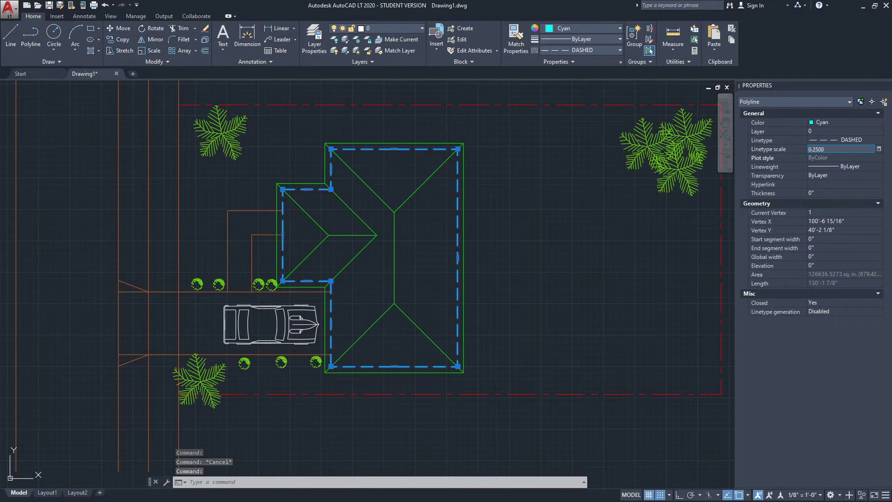
key(Return)
key(Escape)
middle_drag(486, 189, 462, 193)
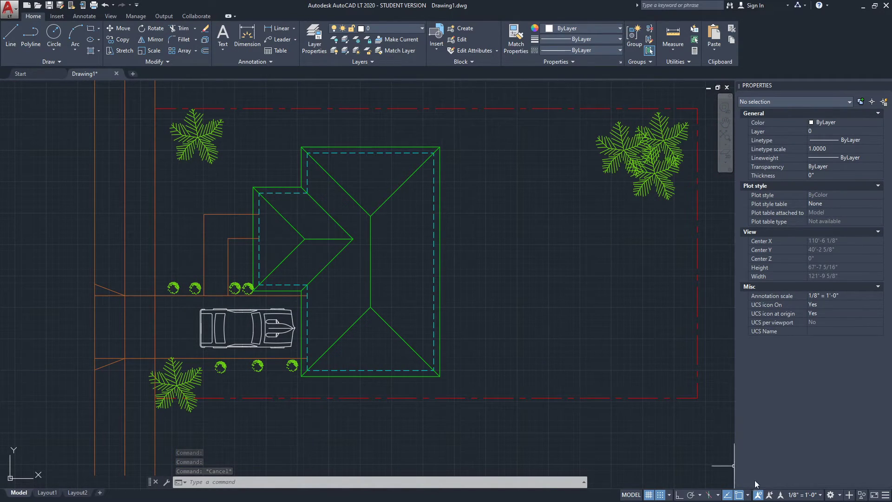
Set the annotation scale to 1/4" = 1'-0" and regenerate the drawing to update the linetype display.
click(808, 495)
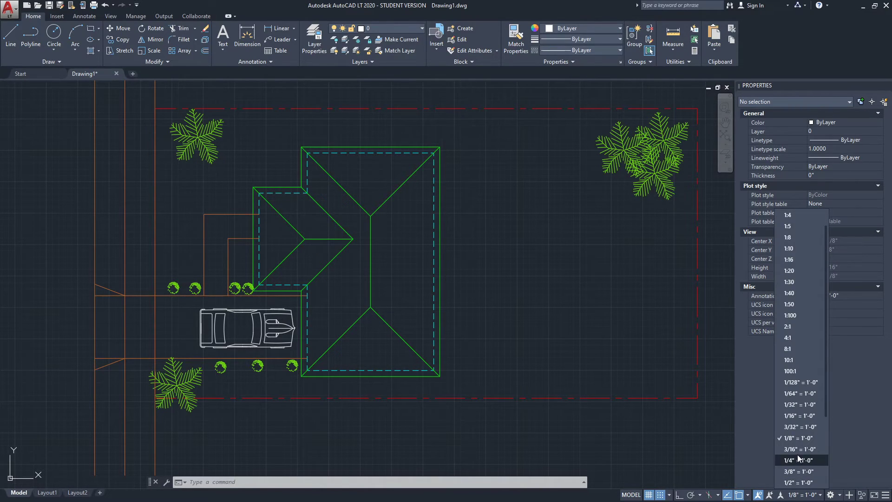
click(793, 460)
text(RE)
key(Return)
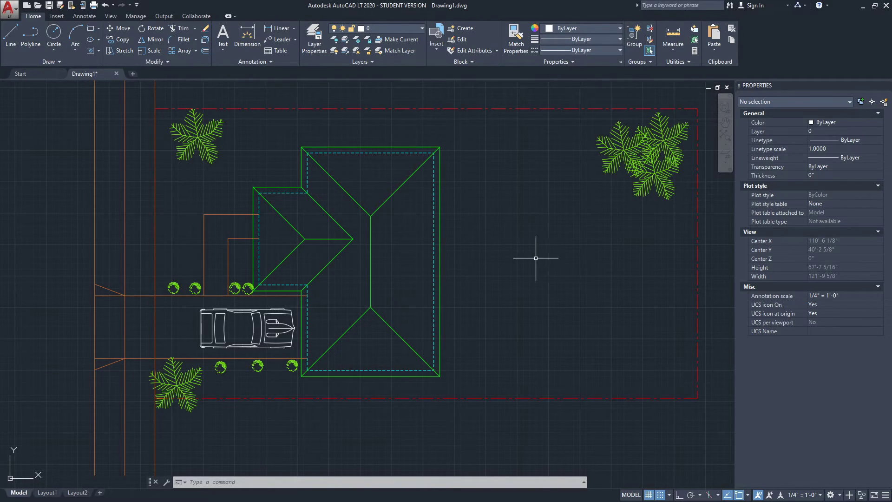
middle_drag(538, 258, 511, 265)
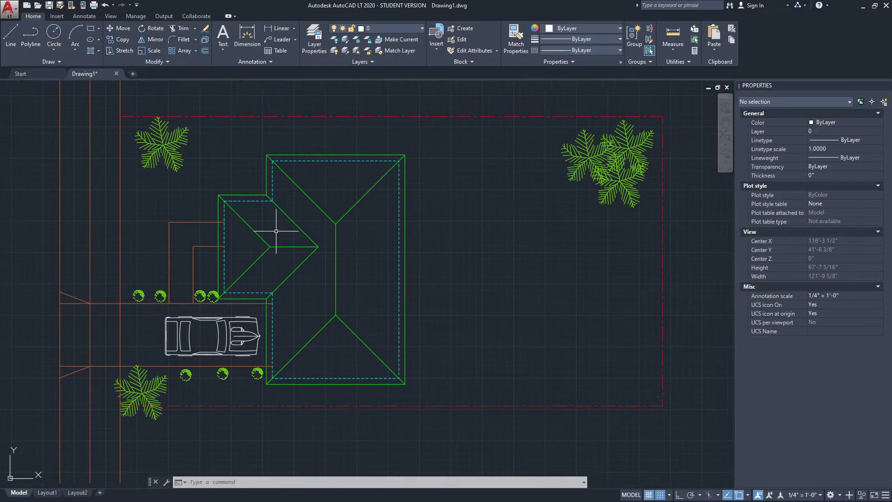
middle_drag(344, 296, 355, 295)
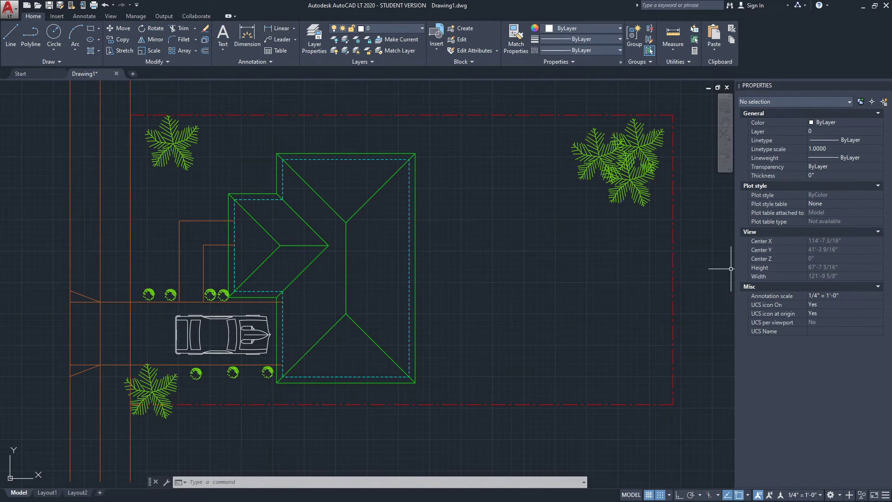
Switch to Notepad and write the heading "LINETYPE:" followed by the note "HOME RIBBON / PROPERTIES SECTION / LINETYPE".
key(alt+Tab)
text(LINETYPE)
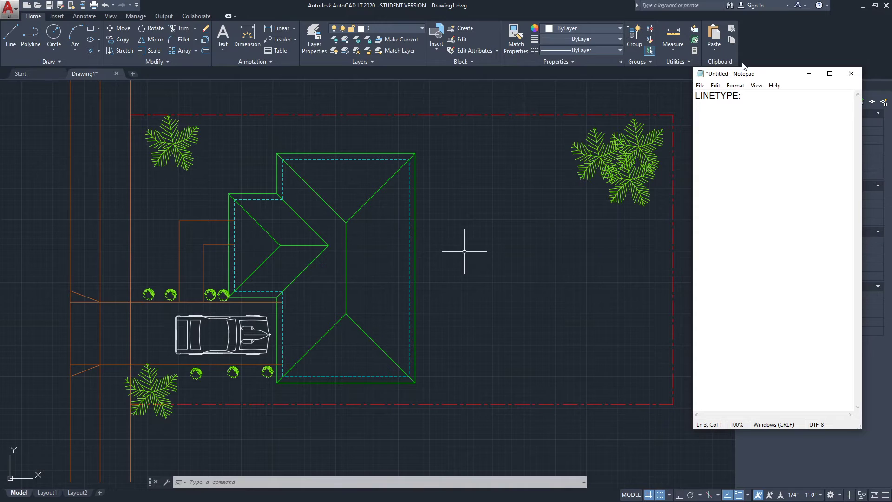
text(HOME RIBBON / PROPERTIES SECTION)
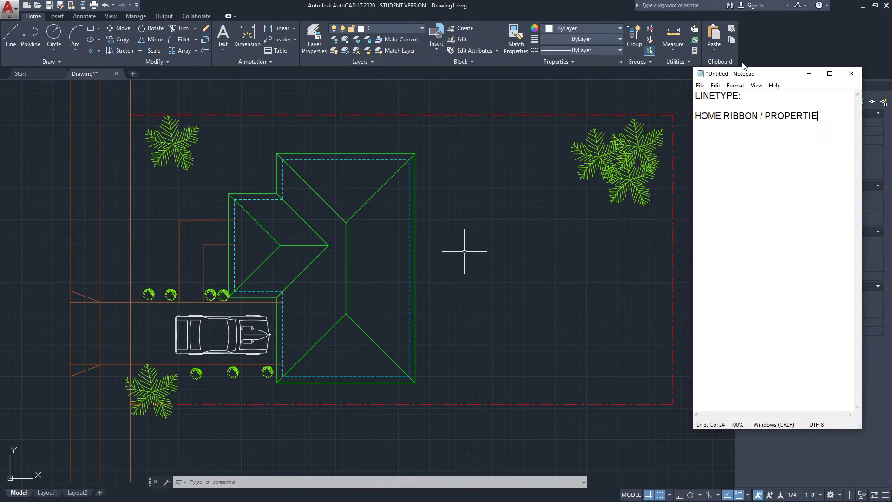
key(Return)
text(/ LINTETYPE)
key(Return)
key(Return)
Add the line "OTHER -> LOAD" to the linetype notes.
text(LOAD)
key(BackSpace)
key(BackSpace)
key(BackSpace)
key(BackSpace)
text(OTHER )
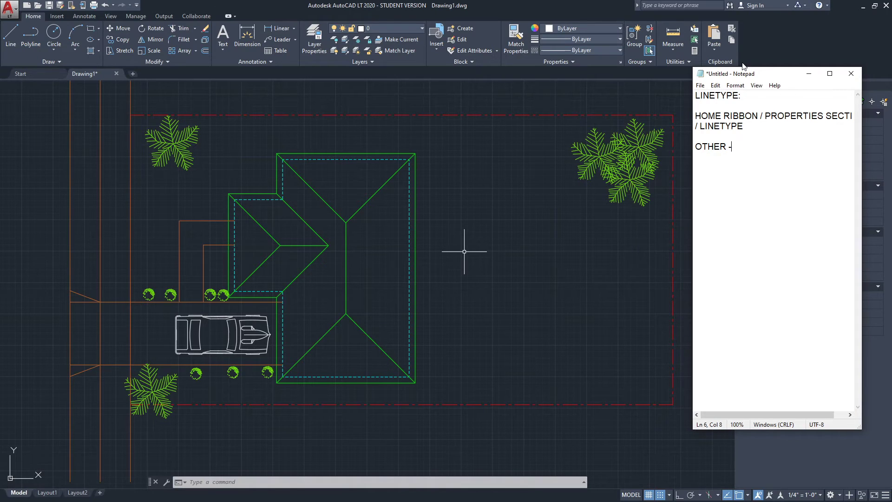
text(-> LOAD  )
Add the note "DO NOT USE THE ONES THAT START WITH THE NAME:" with "ACADISO" beneath it.
text(DO NOT )
text(USE THE )
text(ONES THAT)
key(Return)
text(START WITH THE NAME:)
key(Return)
key(Return)
text(ACAD)
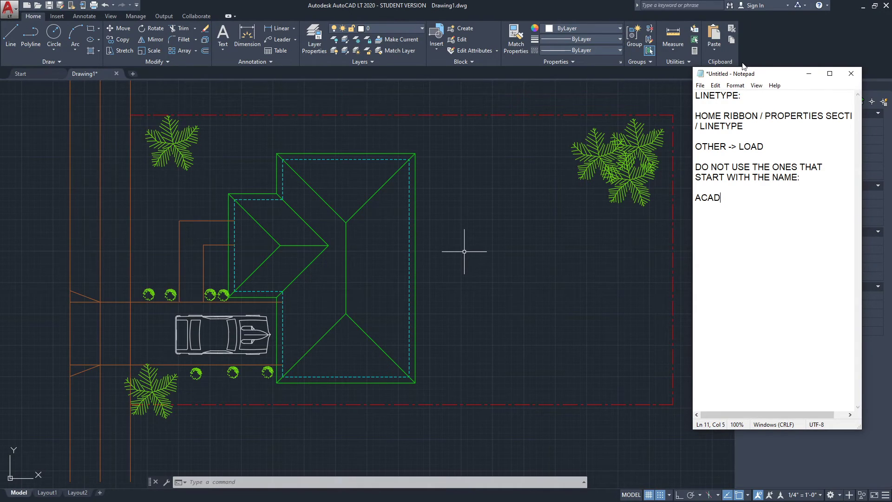
text(ISO)
Write "3 VARIATIONS FOR A LINETYPE" with the list items "- REGULAR", "- HALF SIZE" and "- DOUBLE SIZE".
text(VARIATIONS FO)
text(R A LINETYPE)
key(BackSpace)
key(BackSpace)
text(ETYPE)
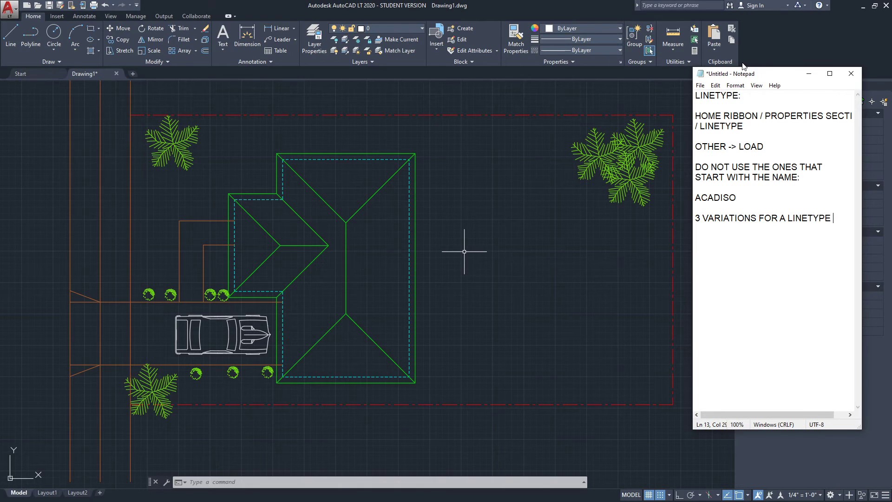
text(REGU)
key(BackSpace)
key(BackSpace)
key(BackSpace)
key(BackSpace)
text(- REGULAR)
key(Return)
text(- HAL)
key(BackSpace)
key(BackSpace)
text(ALF SIZE)
key(Return)
text(- DOUBLE)
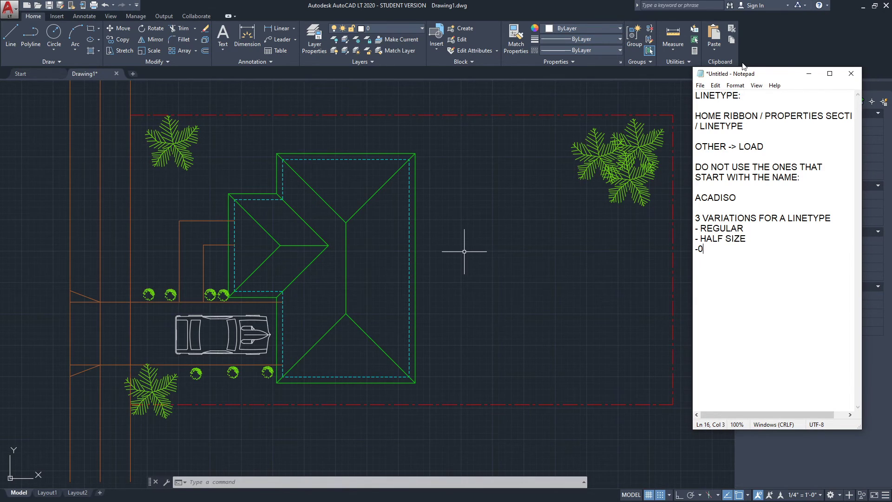
text( SIZE   )
Add the heading "LINETYPE SCALE:" with the steps "1. PROPERTIES MENU", "2. GENERAL" and "3. LINETYPE SCALE.", and reposition the notes window over the drawing.
text(LINETYPE SCALE:  )
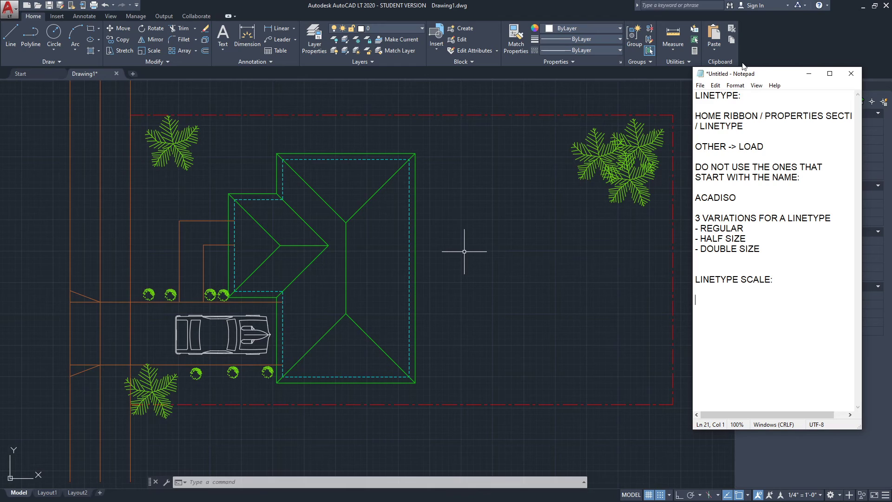
text(1. PROPERTIES MENU)
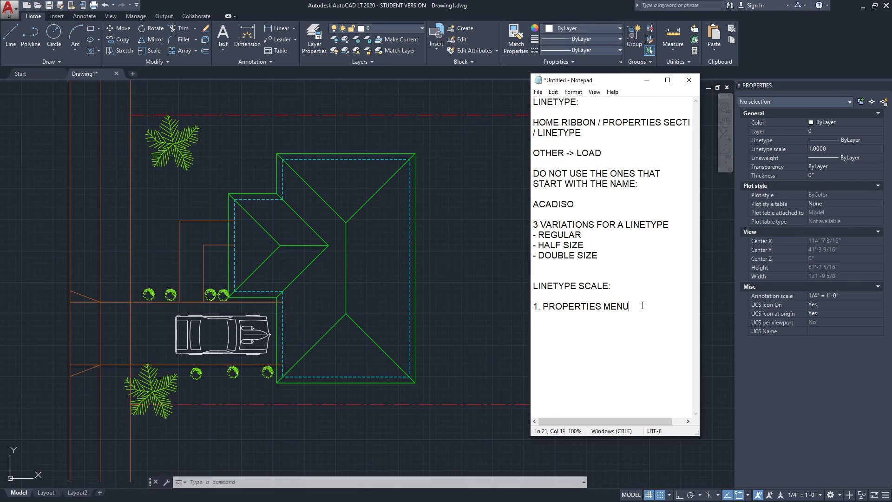
text(2. GENERAL 3. LINETYPE SCALE.)
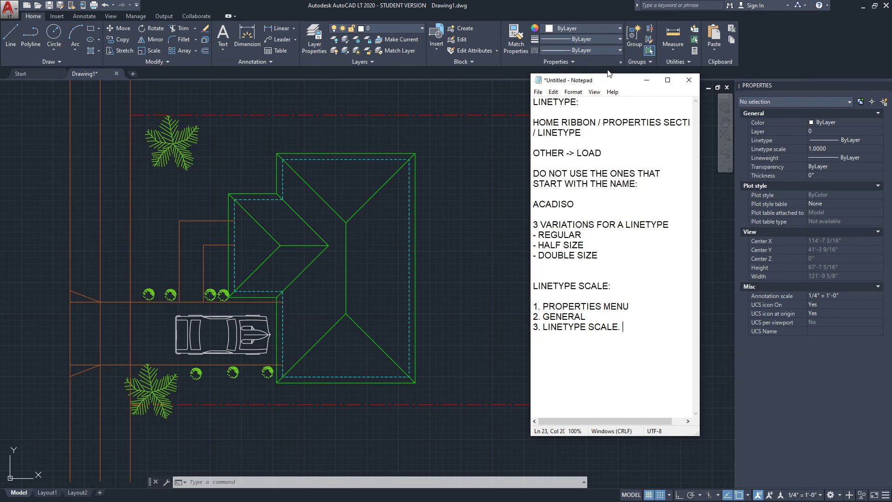
mouse_move(600, 78)
mouse_down()
mouse_move(486, 82)
mouse_move(496, 79)
mouse_up()
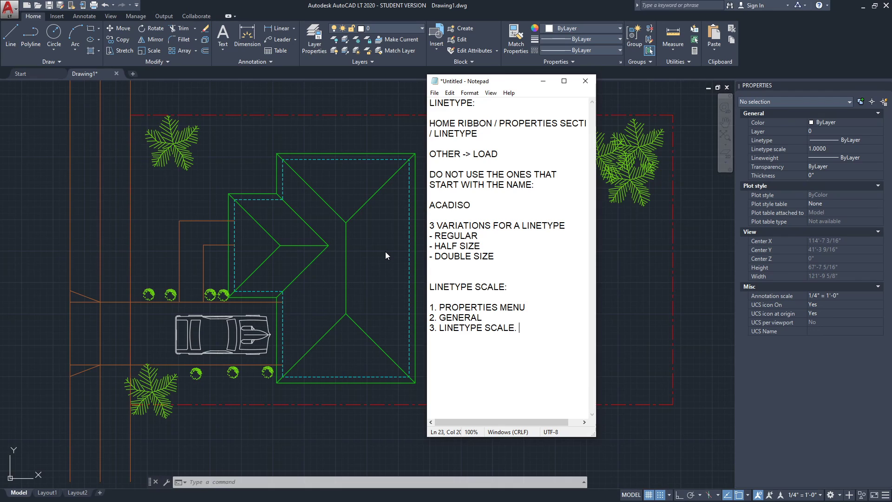